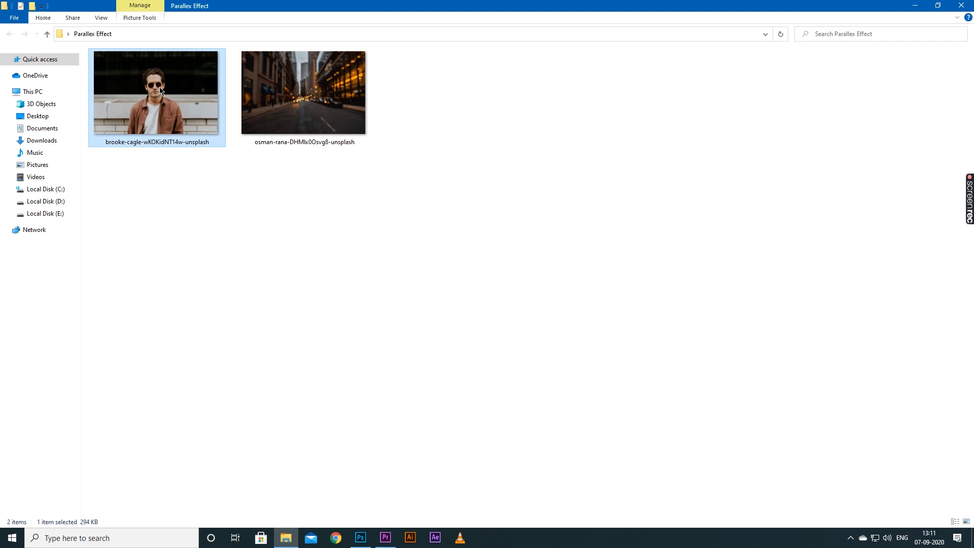
Open the portrait photo of the man in Photoshop and duplicate its Background layer
drag(160, 90, 365, 360)
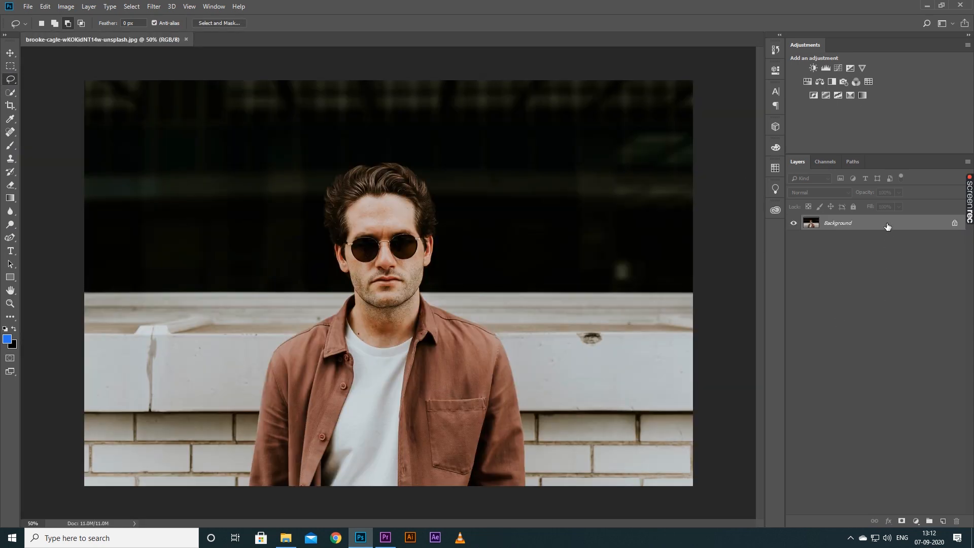
drag(889, 227, 943, 521)
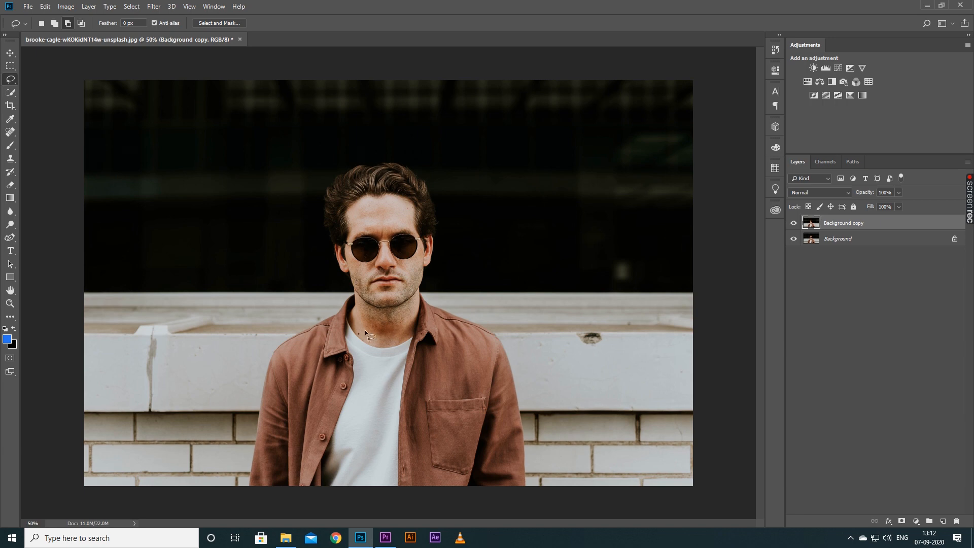
Select the man on the copied layer with the Quick Selection tool, using a brush size of 99 px
key(w)
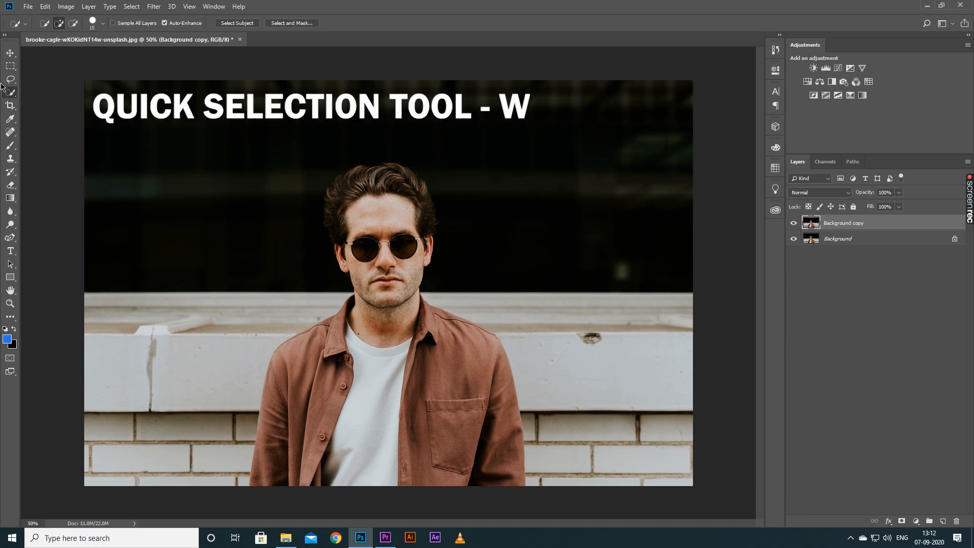
click(103, 23)
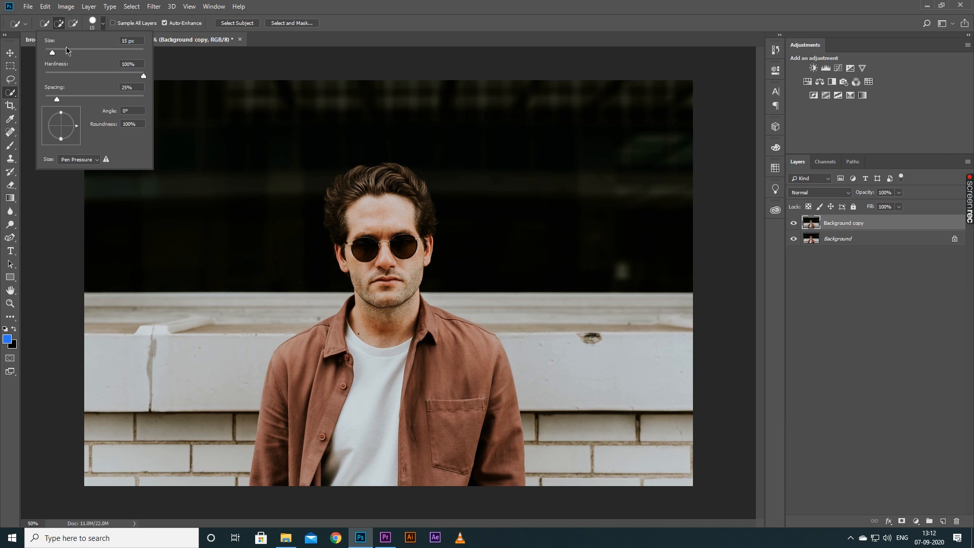
drag(66, 50, 94, 52)
mouse_move(358, 392)
mouse_down()
mouse_move(356, 451)
mouse_move(345, 406)
mouse_move(274, 429)
mouse_move(385, 406)
mouse_move(457, 431)
mouse_move(442, 366)
mouse_move(395, 328)
mouse_move(388, 304)
mouse_move(386, 185)
mouse_move(339, 238)
mouse_move(370, 188)
mouse_move(340, 203)
mouse_move(392, 184)
mouse_move(417, 198)
mouse_move(425, 233)
mouse_up()
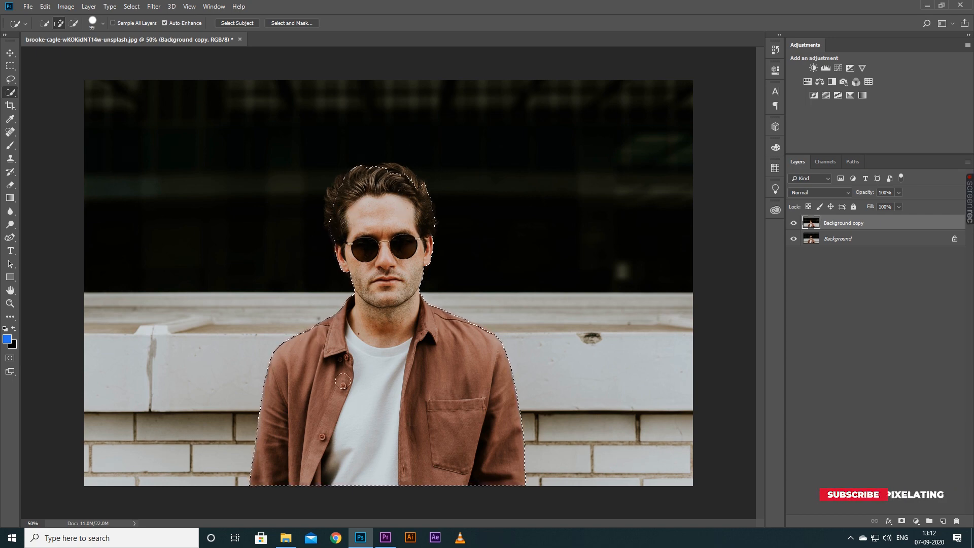
Extend the selection over the missing hair on the man's head with a smaller 50 px selection brush
key(ctrl+plus)
key(ctrl+plus)
key(ctrl+plus)
scroll(349, 385, up, 5)
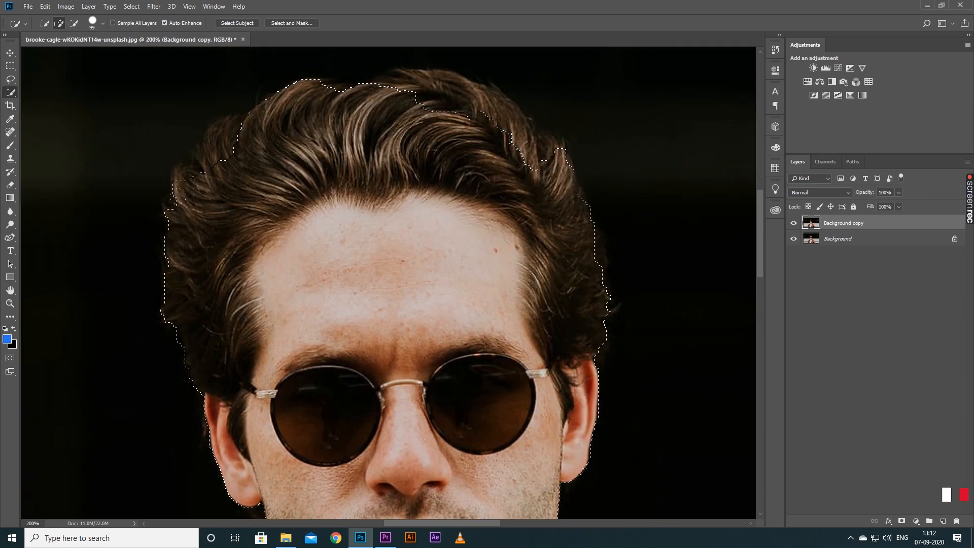
mouse_move(195, 307)
mouse_down()
mouse_move(213, 168)
mouse_move(315, 218)
mouse_move(302, 274)
mouse_up()
mouse_move(457, 175)
mouse_down()
mouse_move(422, 134)
mouse_move(378, 124)
mouse_move(415, 174)
mouse_up()
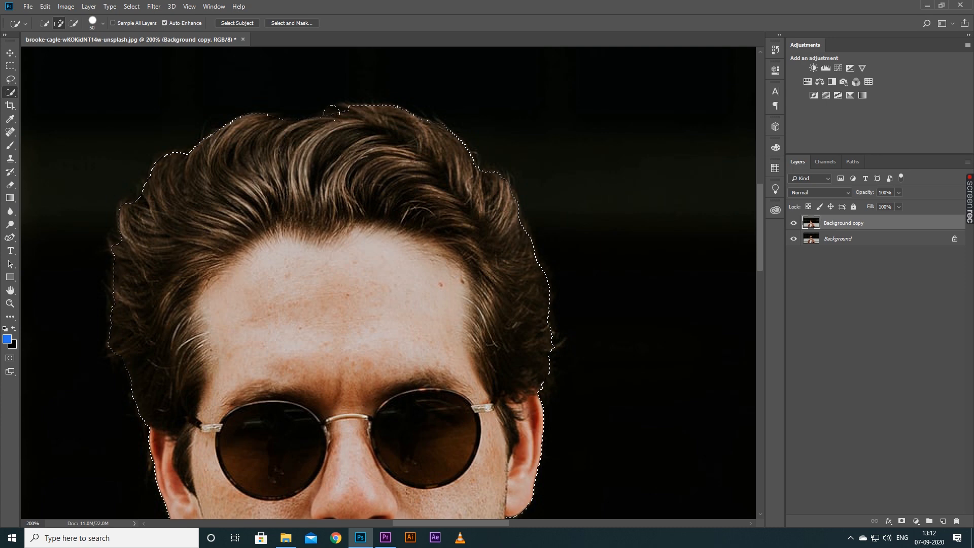
Refine the selection edge around the man's outer hair, ears and collar with a slightly smaller brush
click(185, 161)
key(bracketleft)
click(121, 238)
click(112, 281)
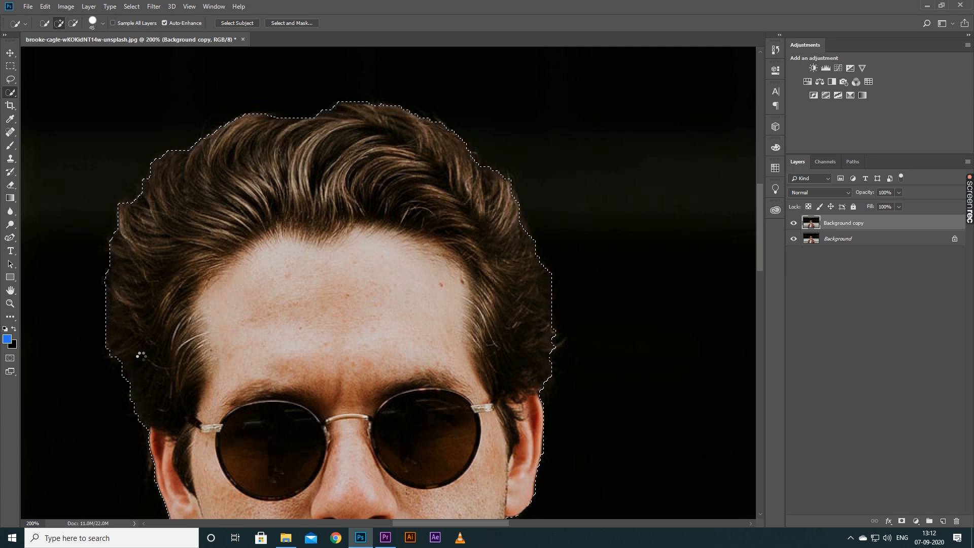
drag(204, 385, 242, 257)
click(194, 331)
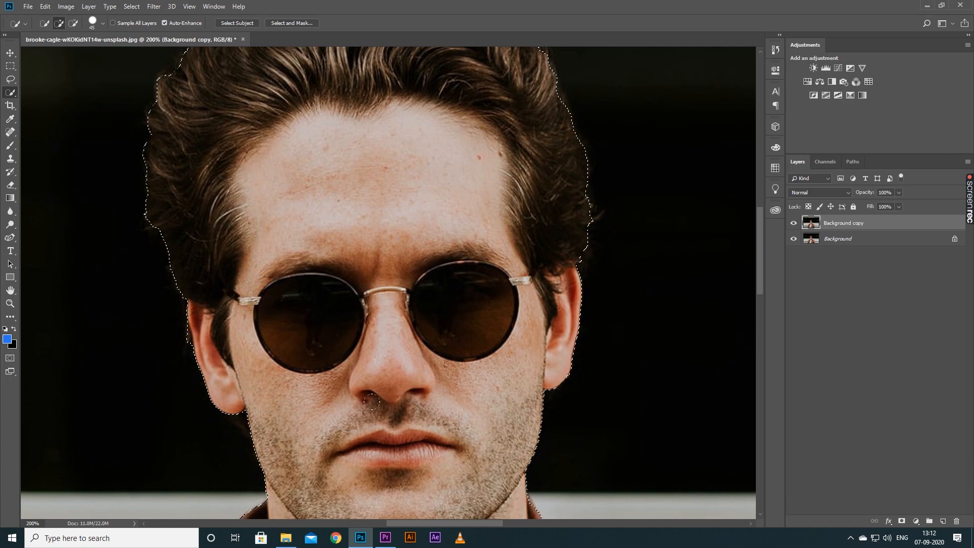
drag(555, 487, 451, 385)
key(ctrl+minus)
key(ctrl+minus)
key(ctrl+minus)
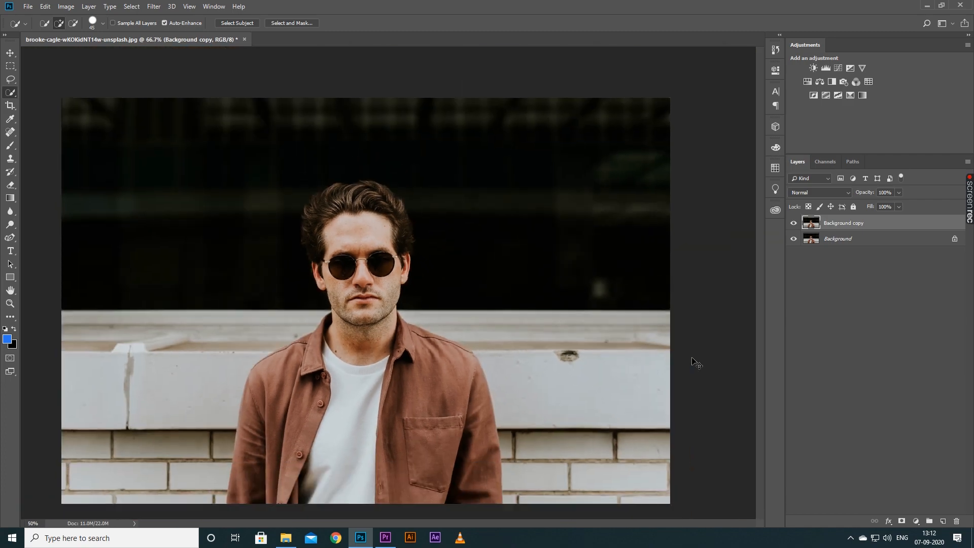
Mask the copied layer to the selected man and hide the original Background layer
click(902, 524)
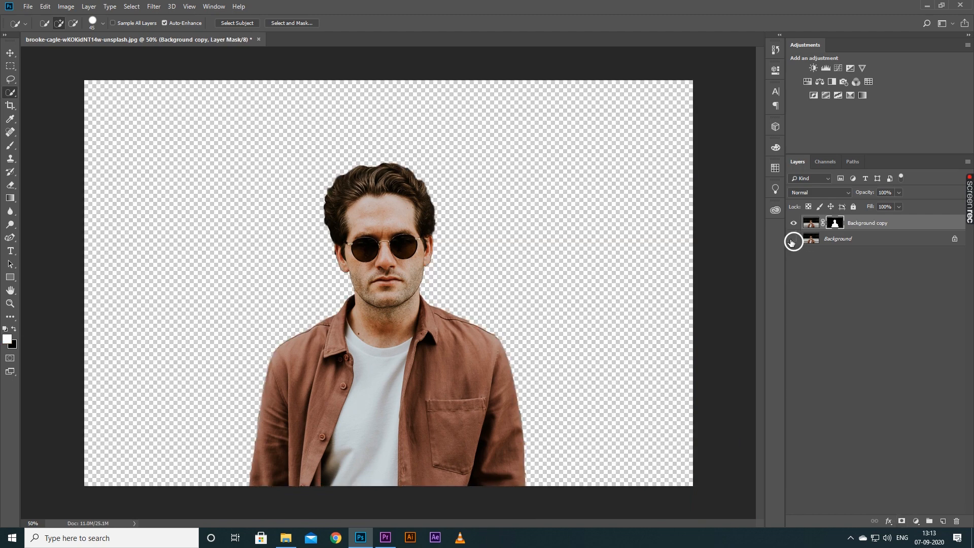
click(794, 239)
click(889, 315)
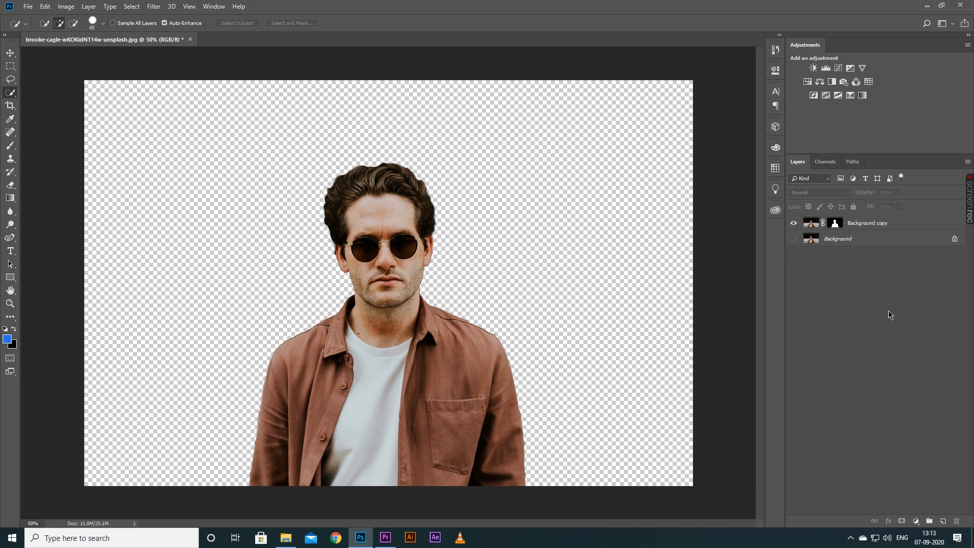
Save the cut-out man as a PNG in the Parallex Effect folder with the large file size option
click(26, 7)
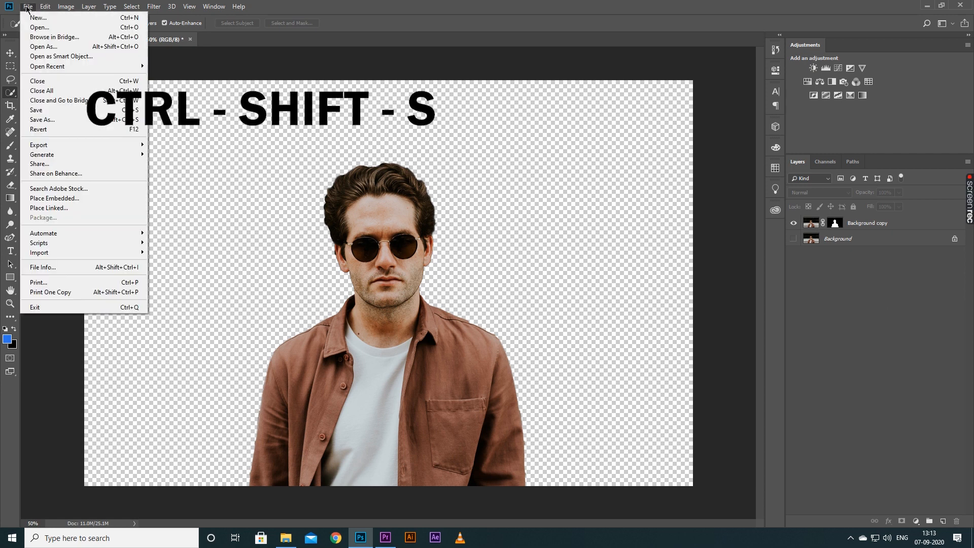
click(109, 119)
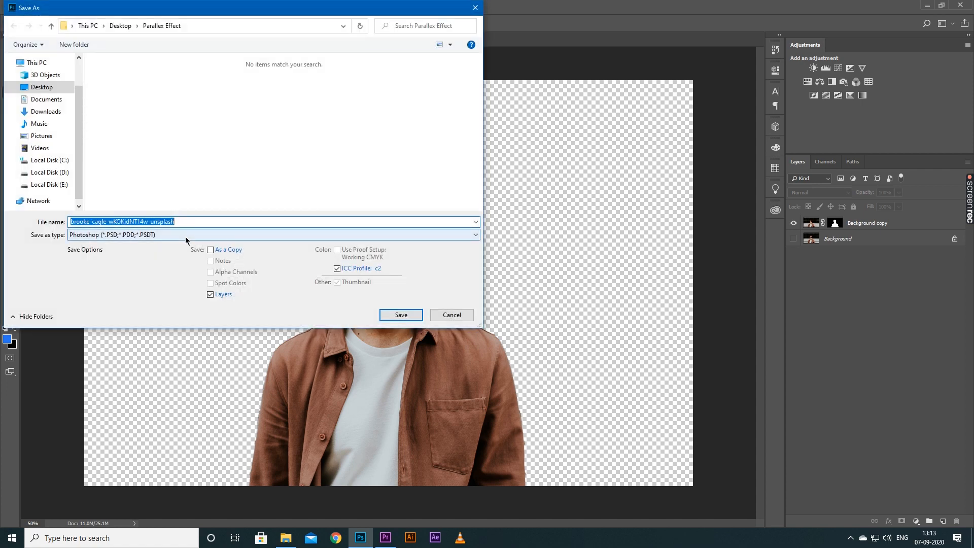
click(185, 234)
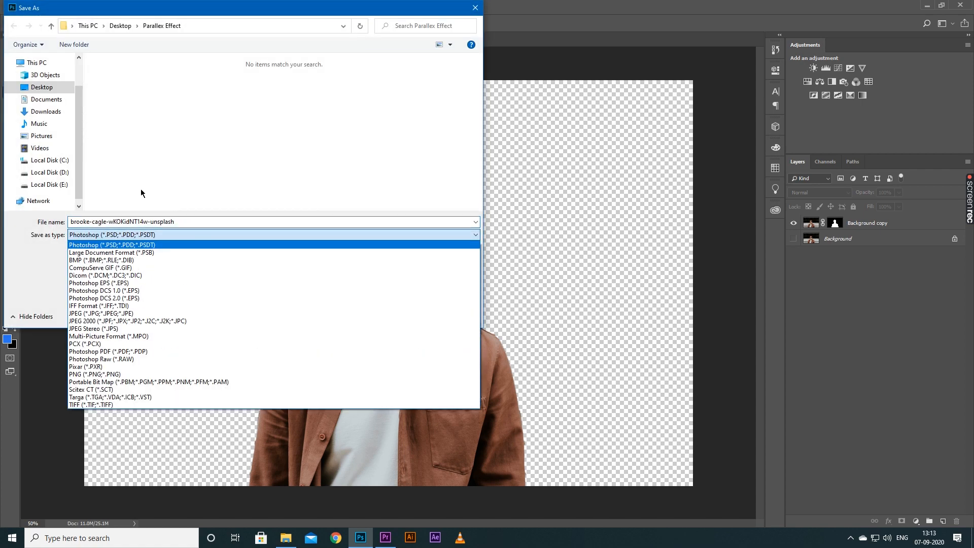
click(126, 376)
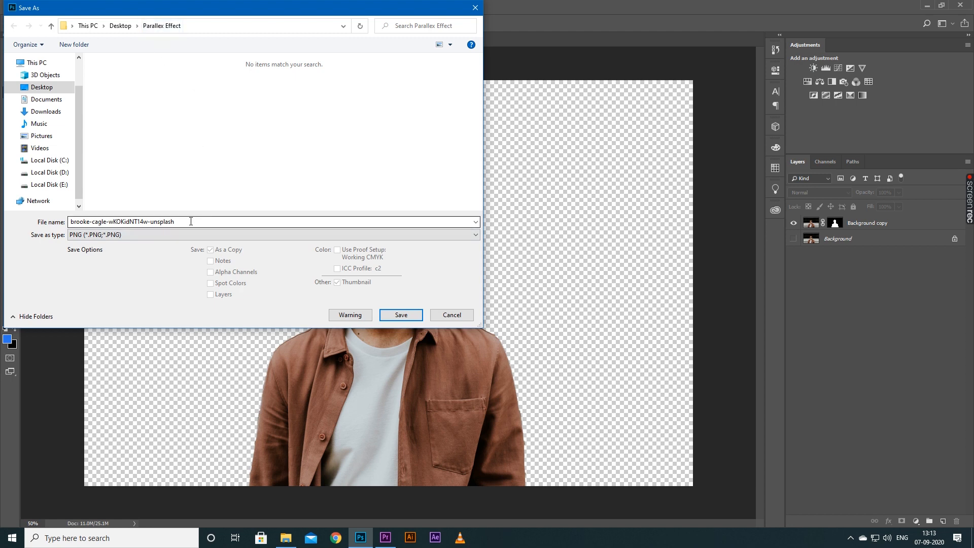
click(402, 315)
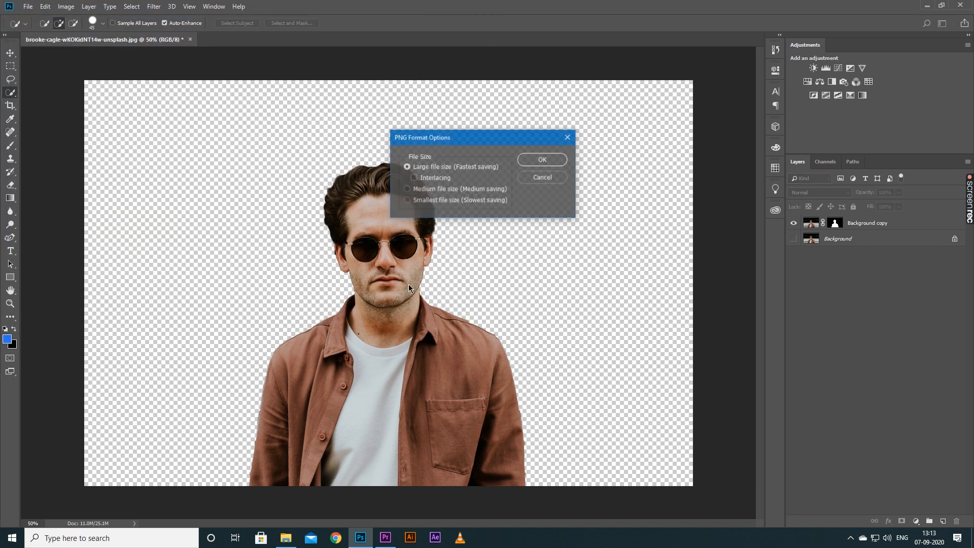
click(542, 159)
Check the saved cut-out PNG in the image viewer and return to the Parallex Effect folder
click(925, 7)
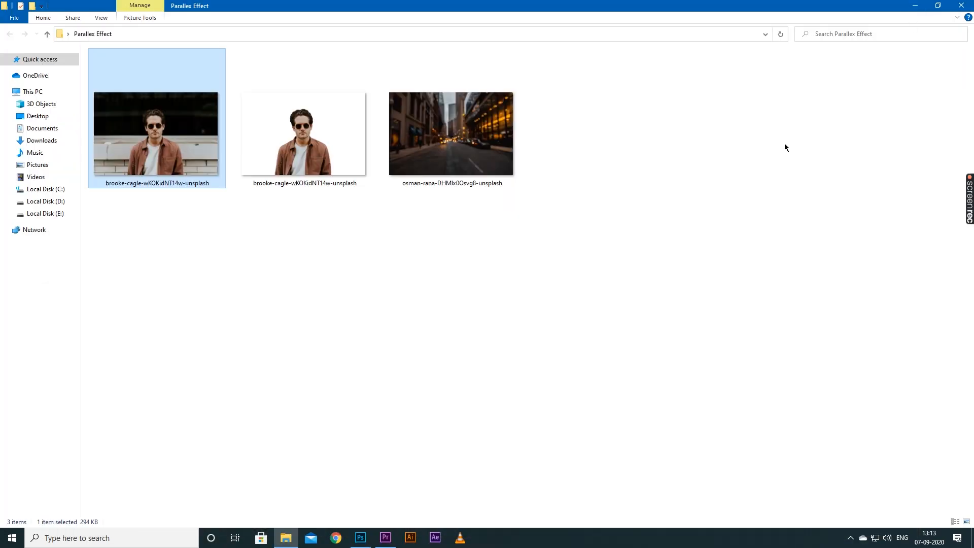
double_click(295, 166)
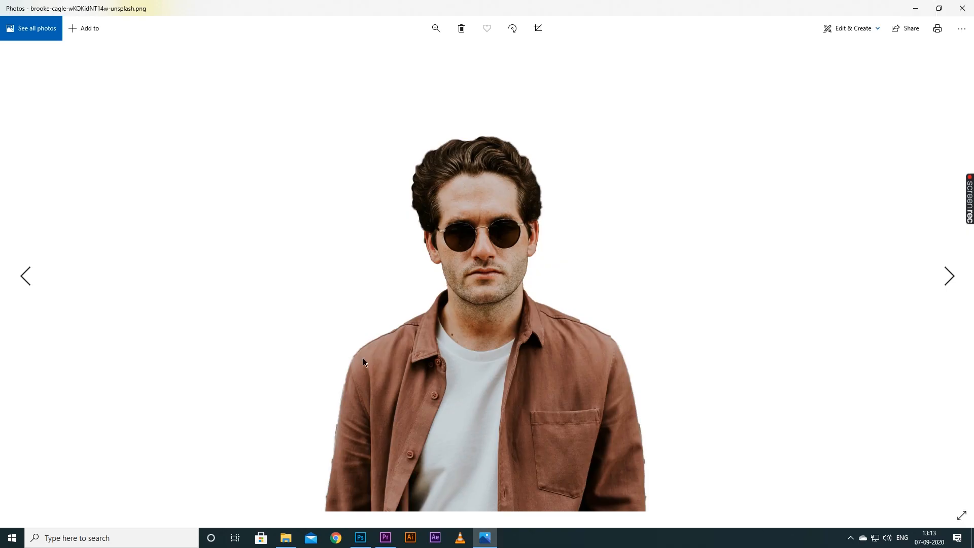
click(962, 8)
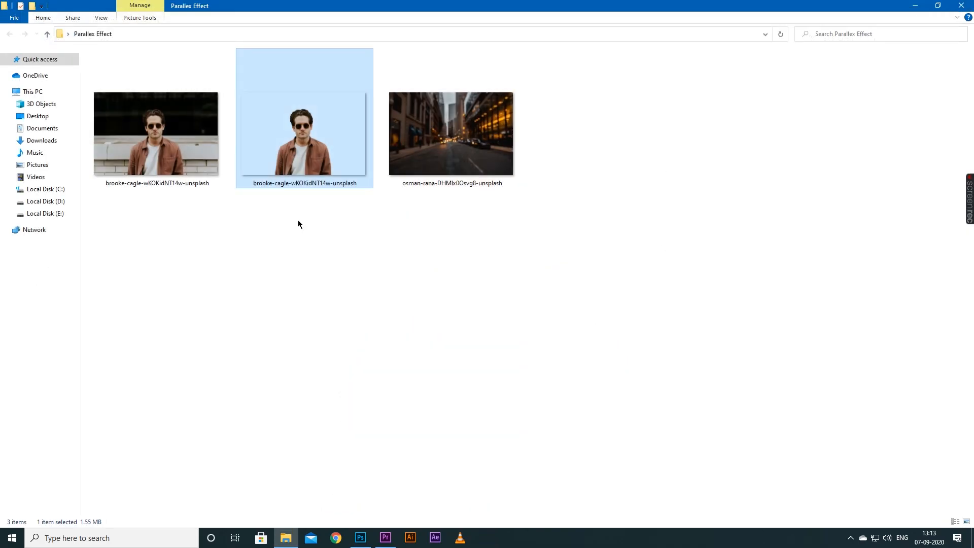
Switch to Premiere Pro and place the street photo on video track V1, starting at 00;00;09;14
drag(298, 223, 96, 424)
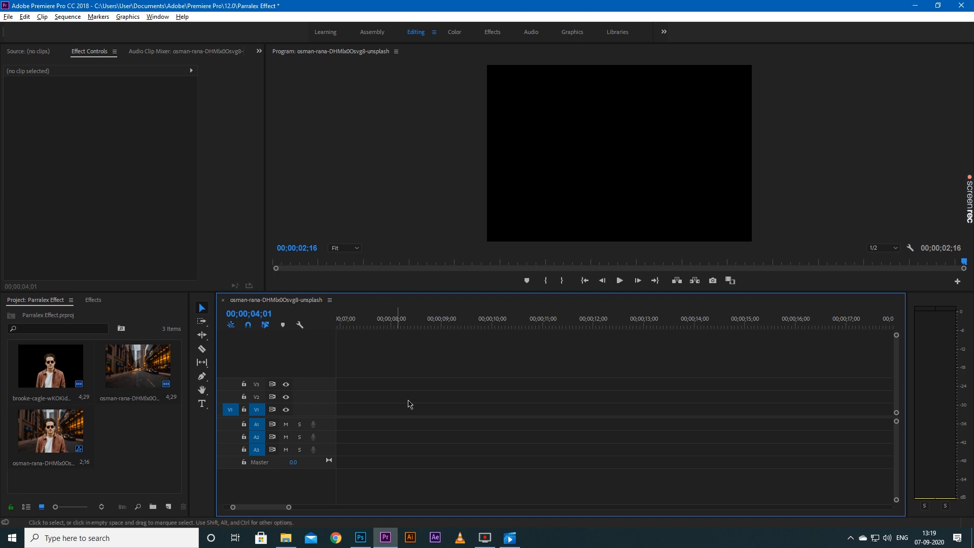
drag(137, 366, 473, 412)
click(474, 326)
scroll(477, 370, down, 2)
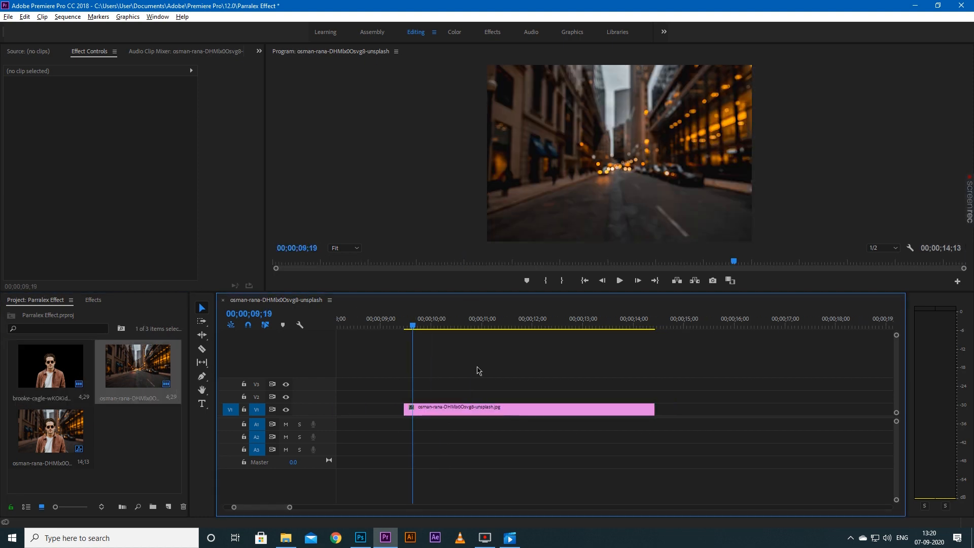
scroll(479, 370, down, 1)
Apply the Gaussian Blur effect to the street clip on V1 and set its blurriness to 17
click(445, 409)
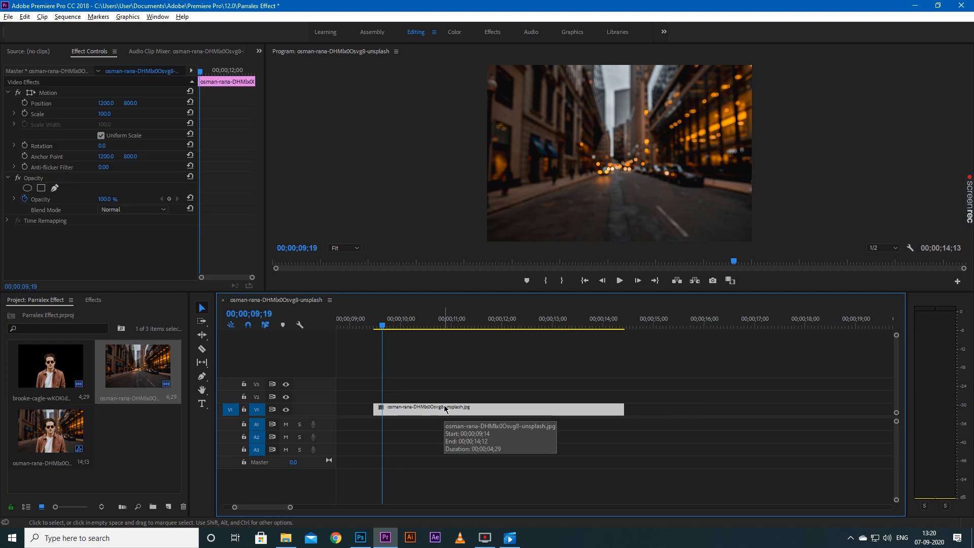
click(101, 303)
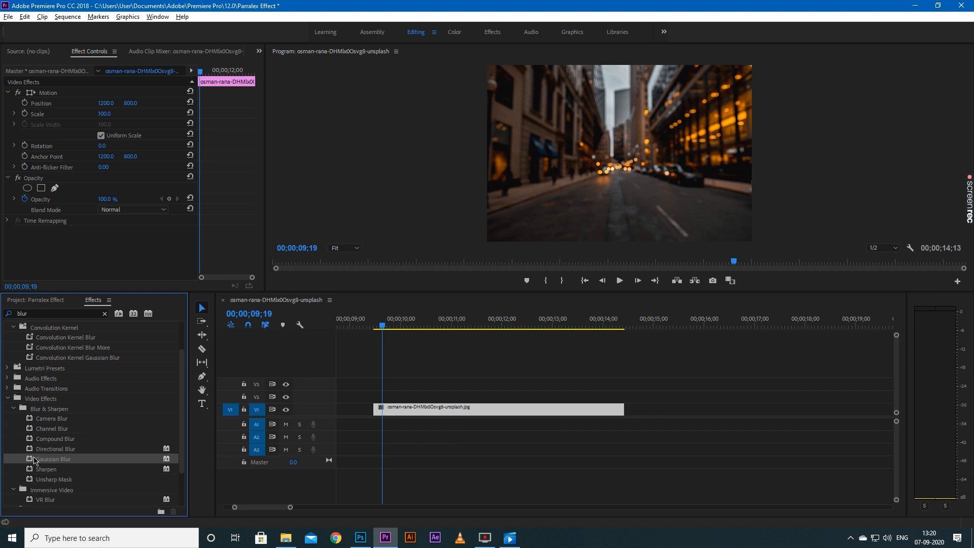
drag(36, 460, 392, 412)
scroll(233, 239, down, 1)
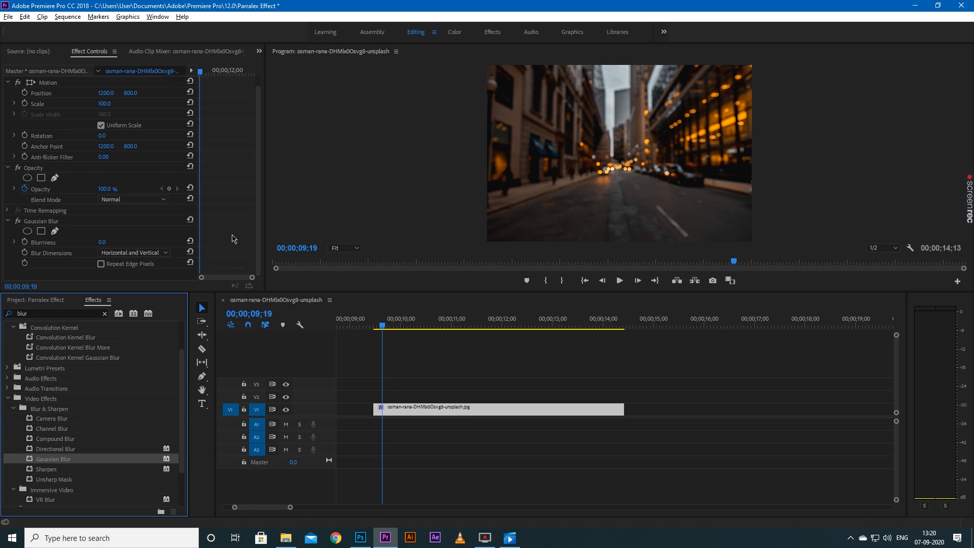
click(103, 243)
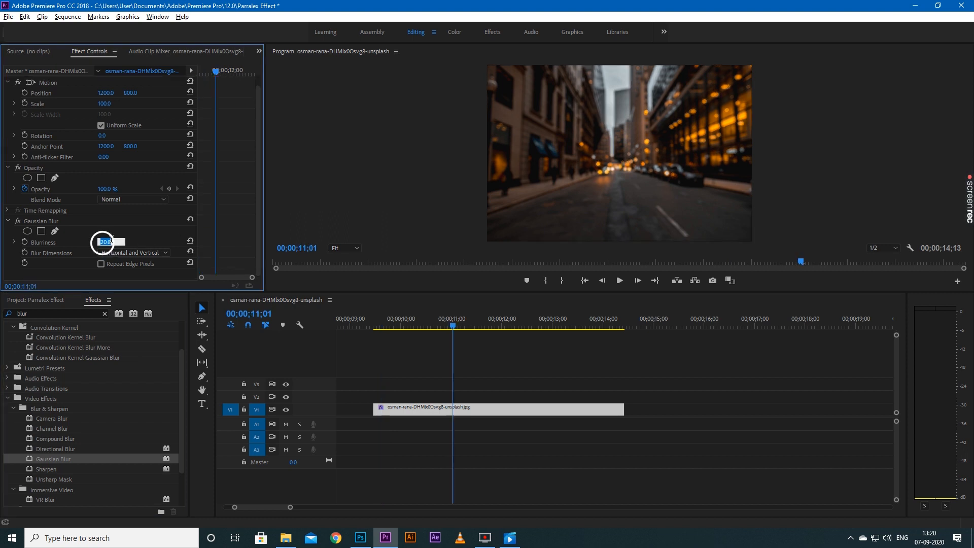
text(17)
key(Return)
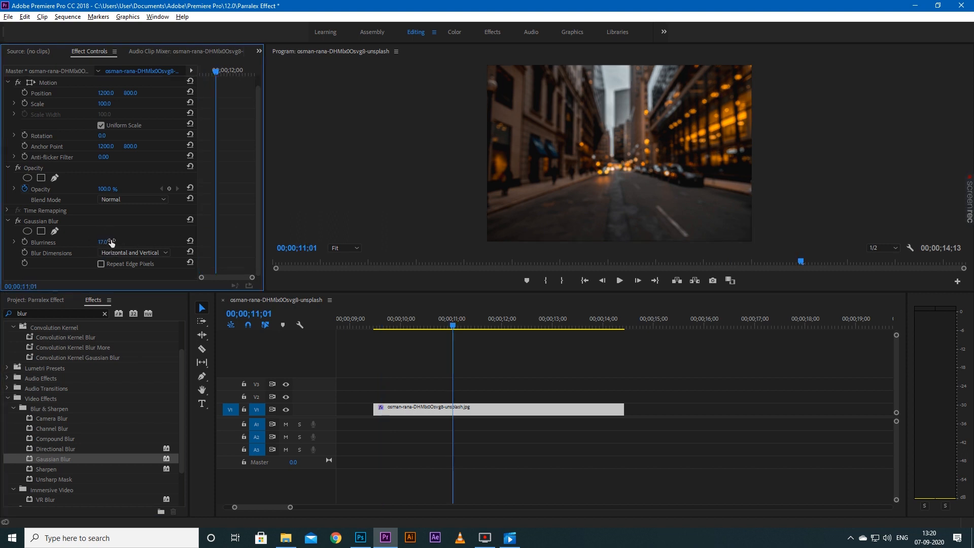
Place the cut-out PNG of the man on track V2 directly above the street clip, starting at 00;00;09;14
mouse_move(459, 321)
mouse_down()
mouse_move(383, 321)
mouse_move(477, 312)
mouse_up()
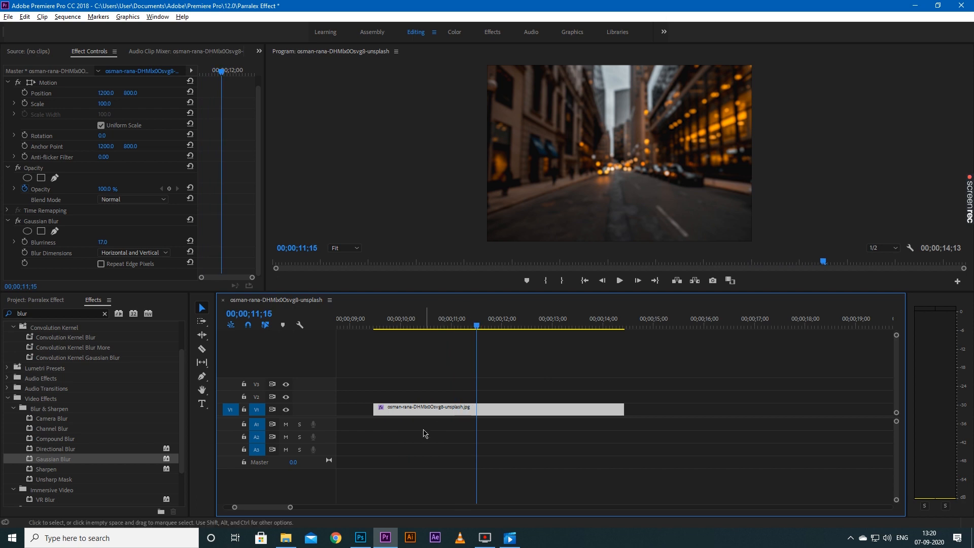
key(Up)
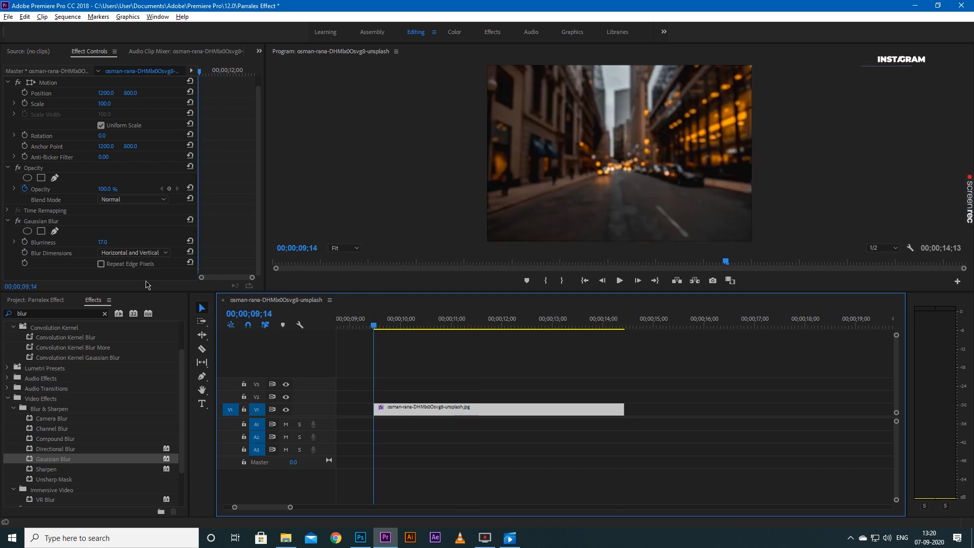
click(35, 300)
drag(147, 384, 378, 404)
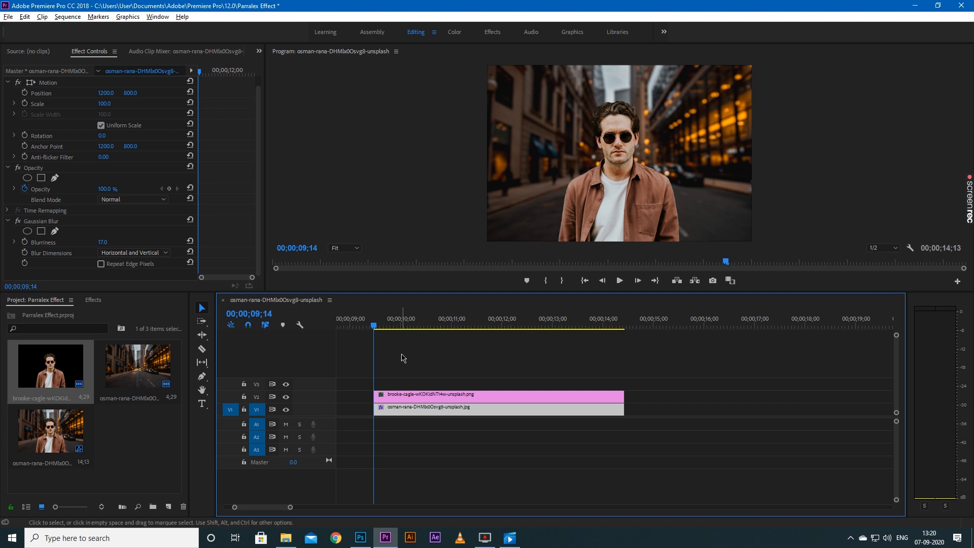
Set the street clip's scale to 102 at the start of the clip
mouse_move(378, 325)
mouse_down()
mouse_move(443, 325)
mouse_move(376, 330)
mouse_up()
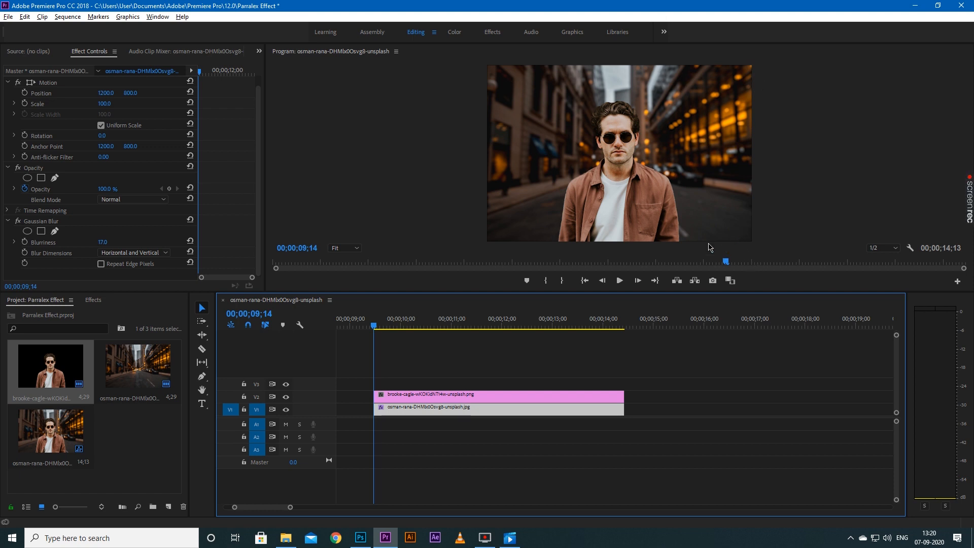
click(105, 103)
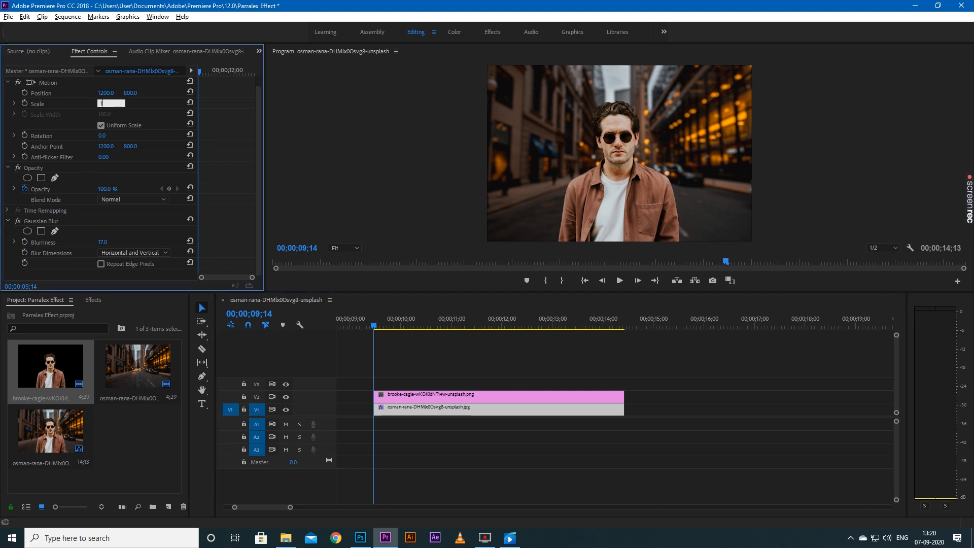
key(Return)
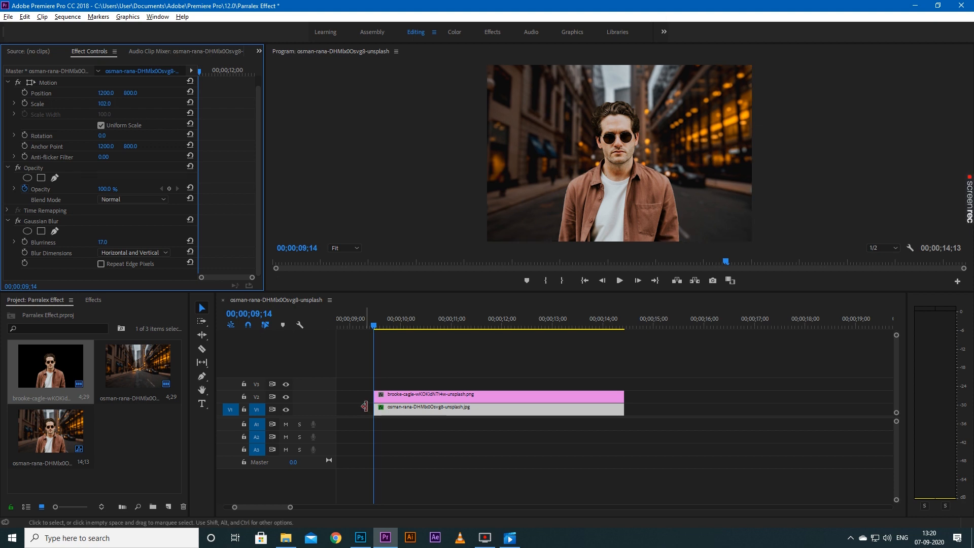
Add a scale keyframe of 102 on the last frame of the street clip, at 00;00;14;12
click(477, 415)
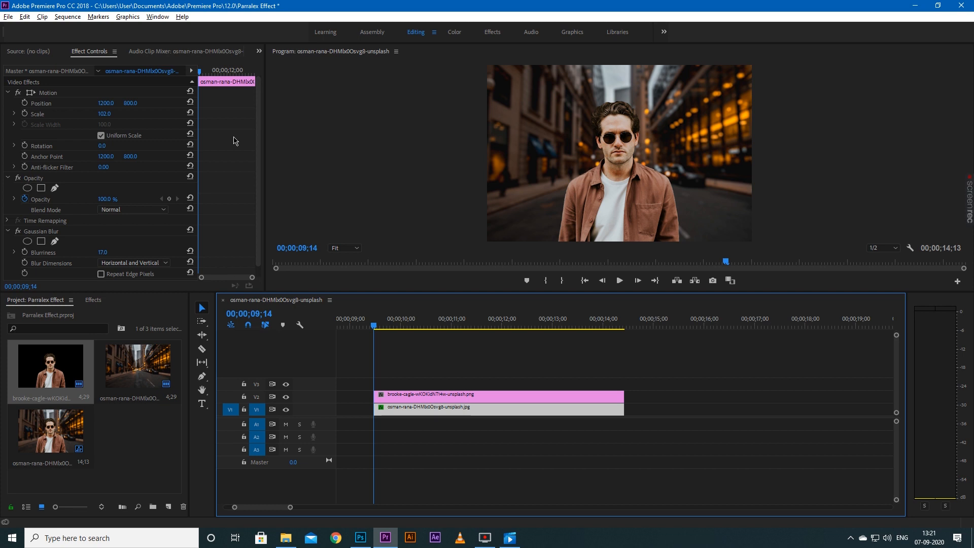
click(105, 114)
drag(201, 73, 260, 75)
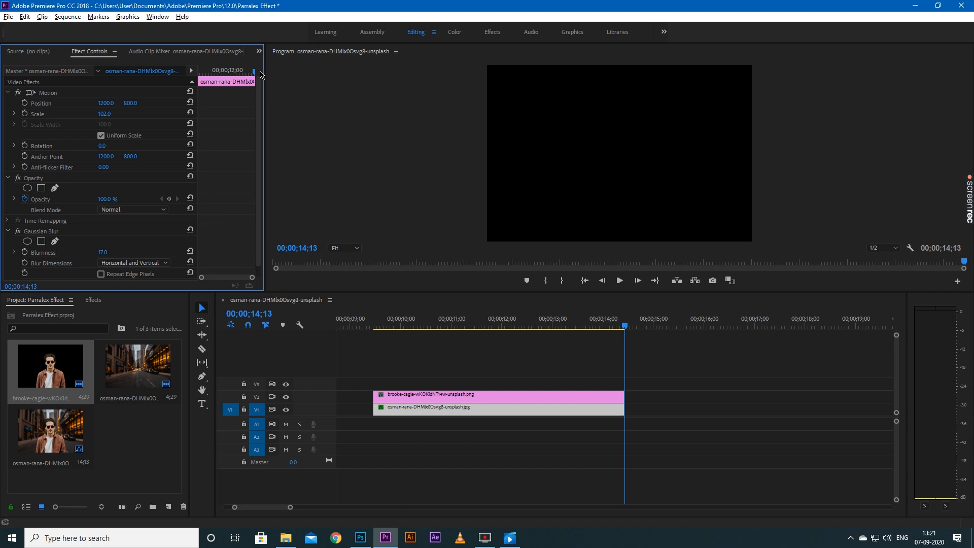
key(Left)
click(24, 113)
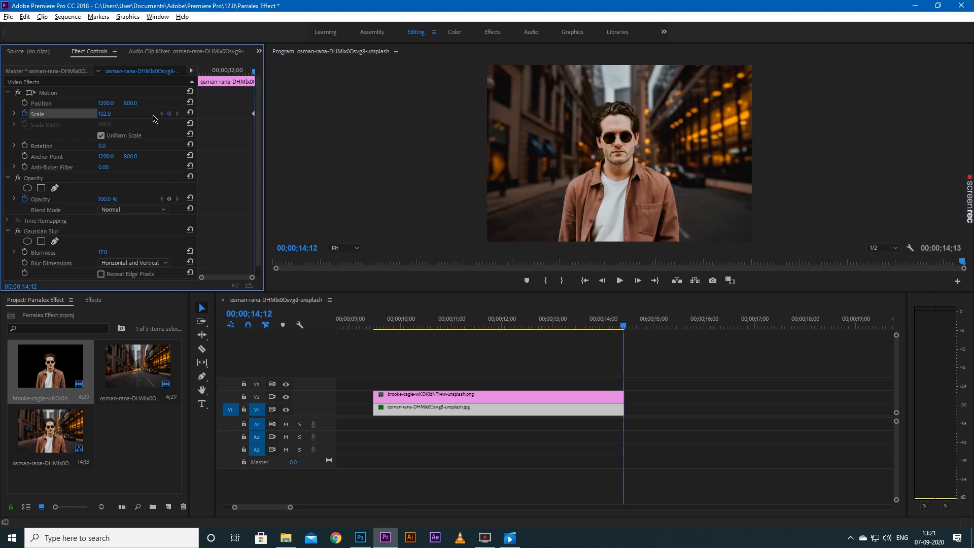
Set the street clip's scale to 120 at its first frame, 00;00;09;14, as the starting keyframe
drag(254, 71, 199, 72)
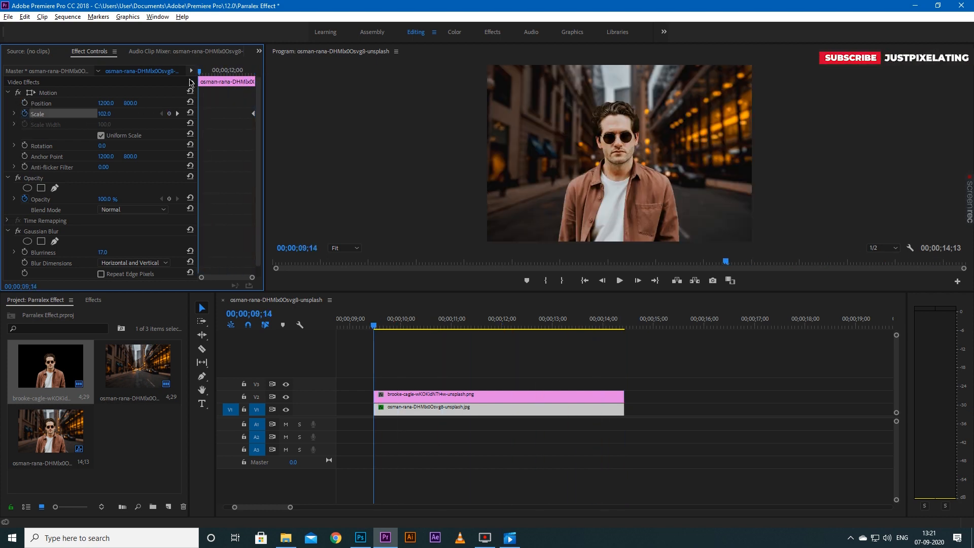
click(110, 112)
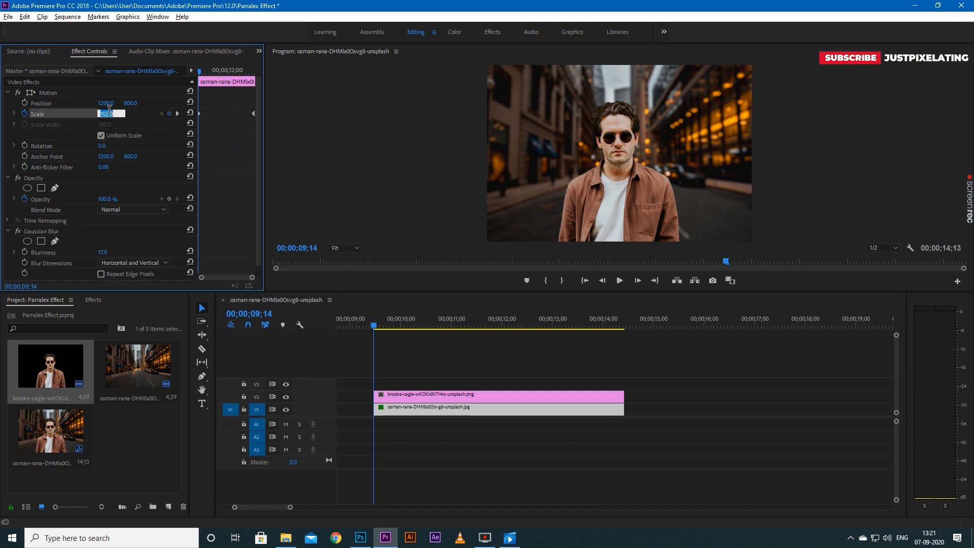
text(120)
key(Return)
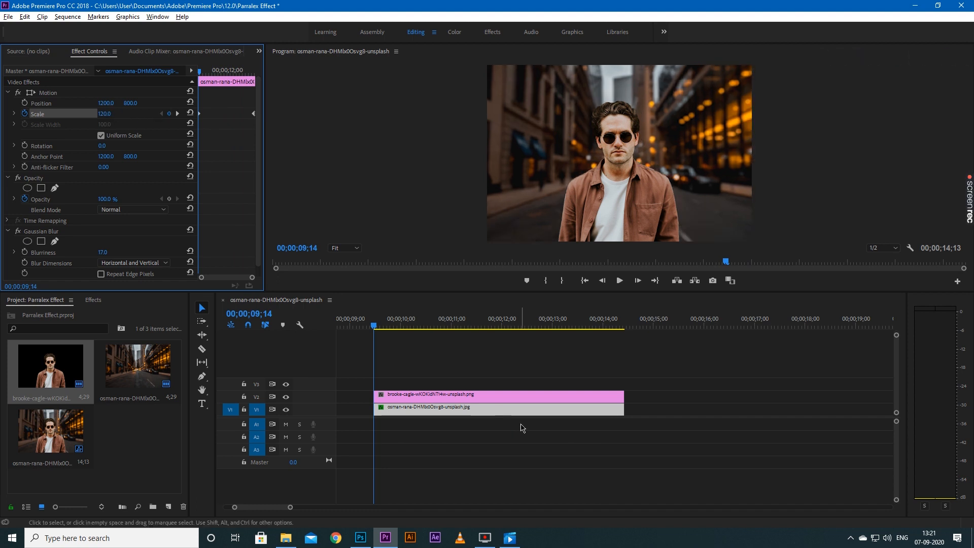
drag(203, 77, 182, 83)
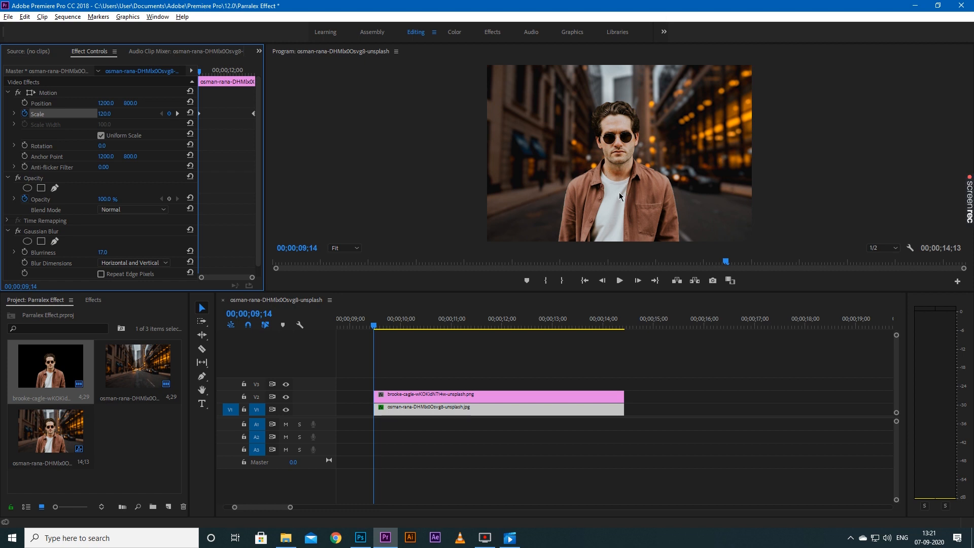
Apply the Lumetri Color effect to the man's clip on V2, enable High Dynamic Range and expand the Basic Correction settings
click(454, 409)
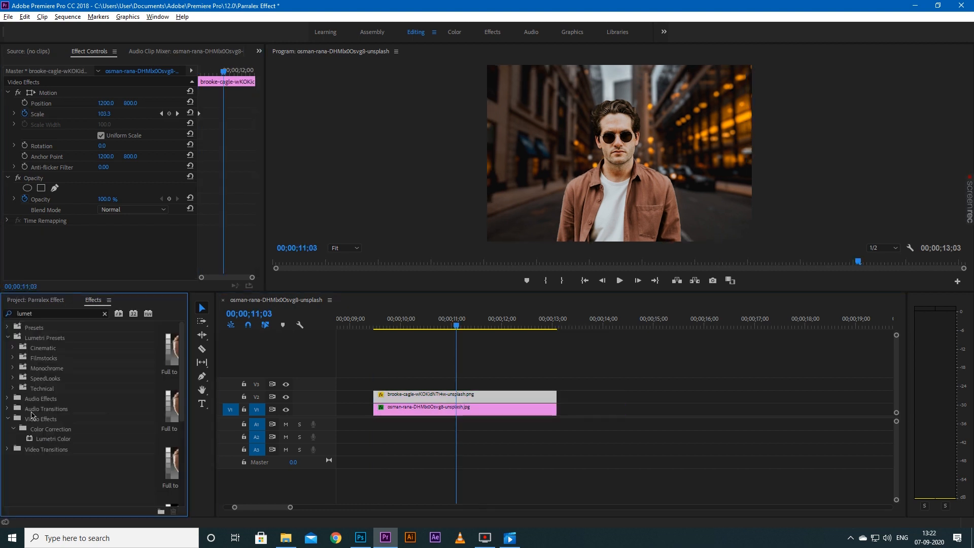
drag(31, 439, 399, 401)
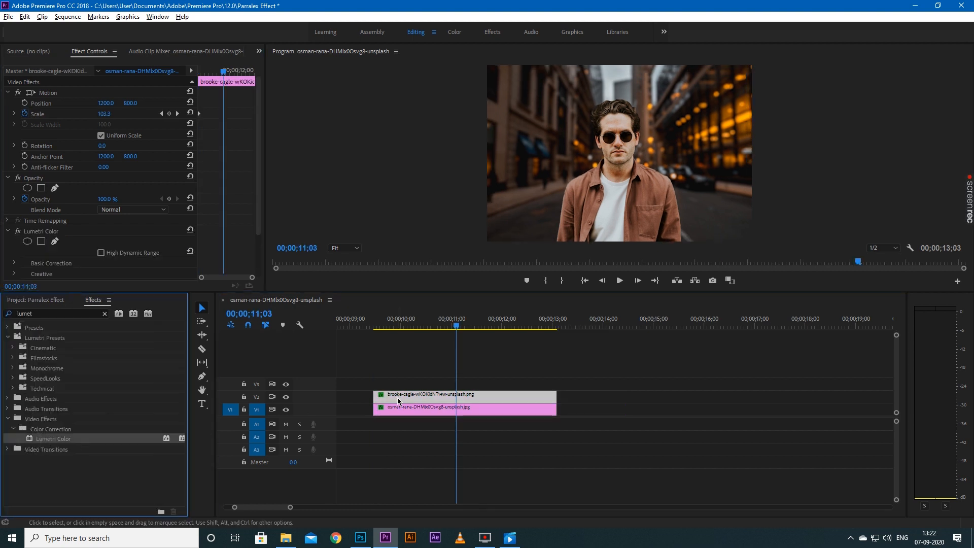
scroll(237, 230, down, 3)
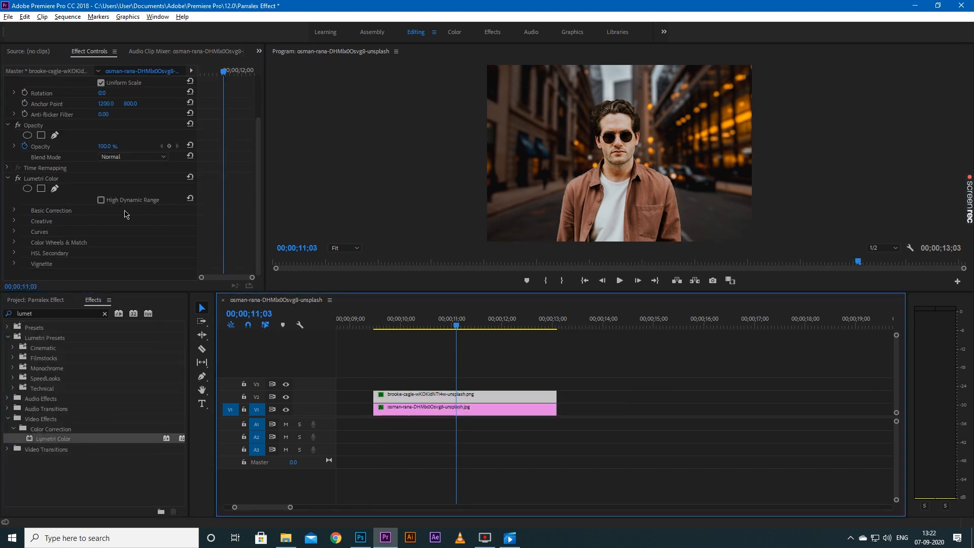
click(103, 201)
click(15, 210)
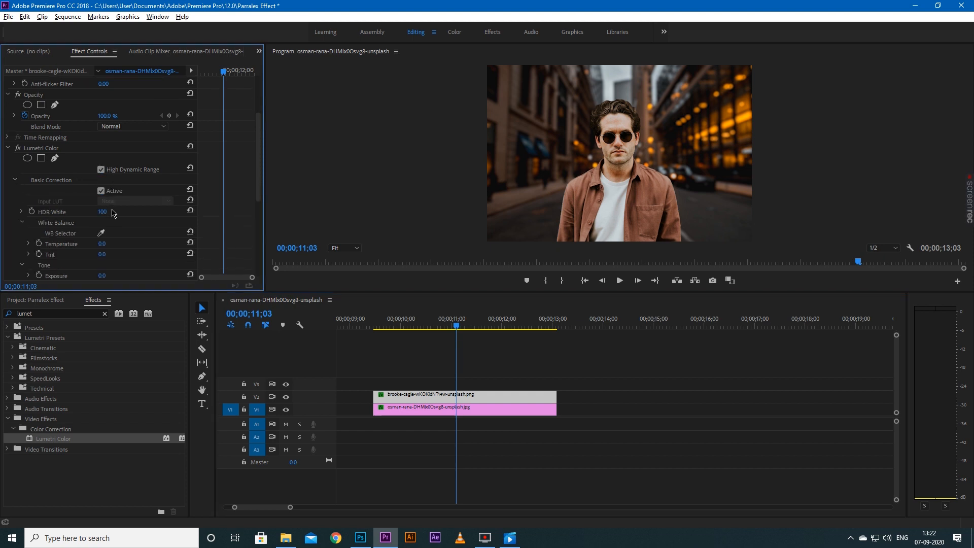
Set the man clip's HDR White to 118, Temperature to 16, Exposure to -0.3, Contrast to 41 and Highlights to -13
scroll(112, 207, down, 2)
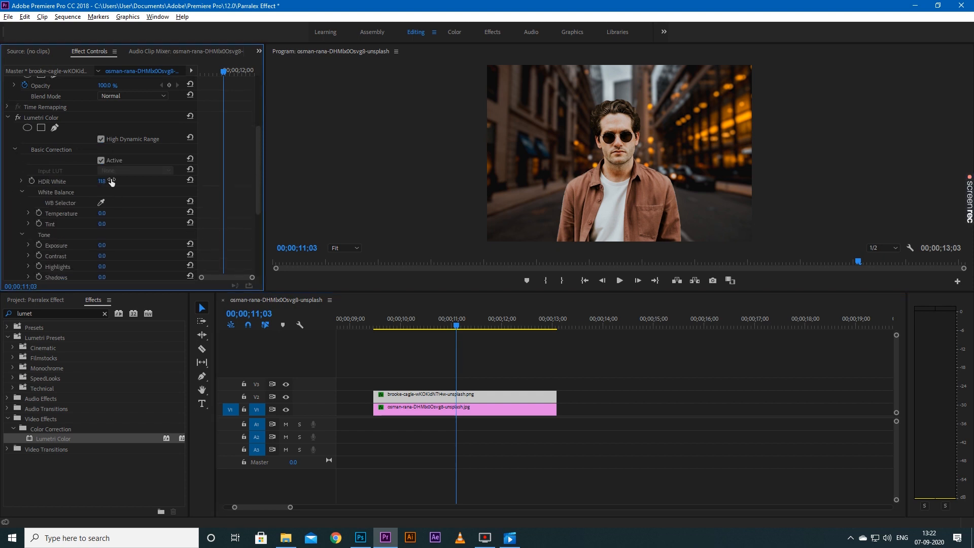
scroll(137, 201, down, 1)
drag(102, 225, 101, 225)
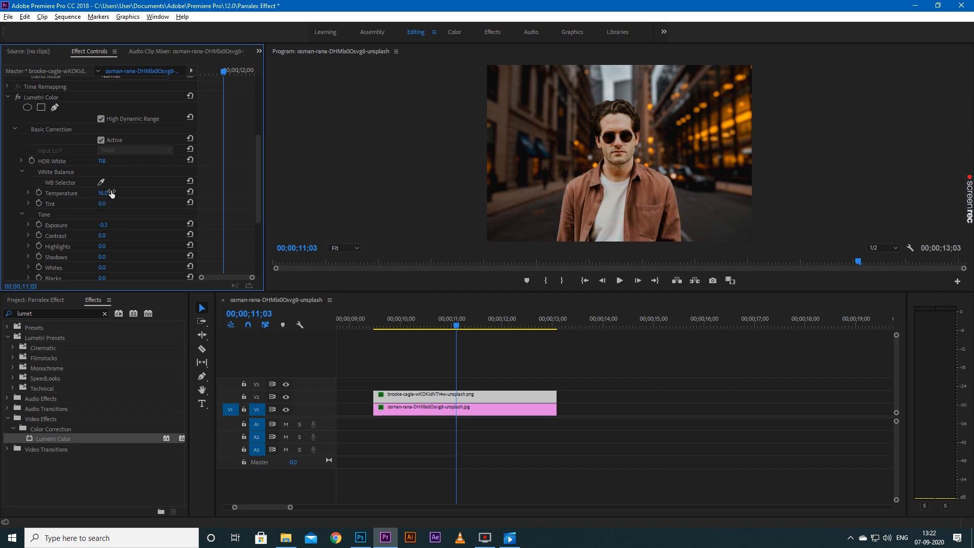
drag(103, 235, 112, 236)
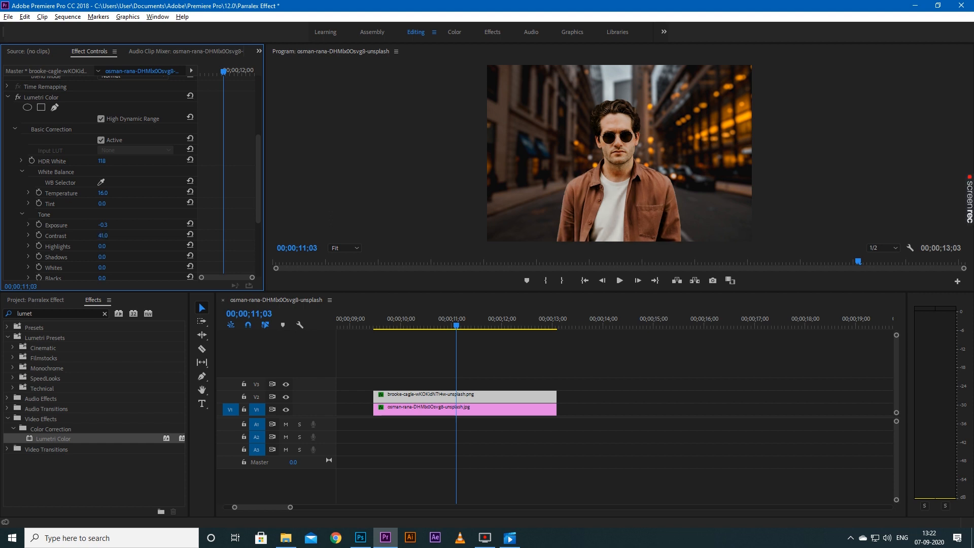
scroll(105, 258, down, 1)
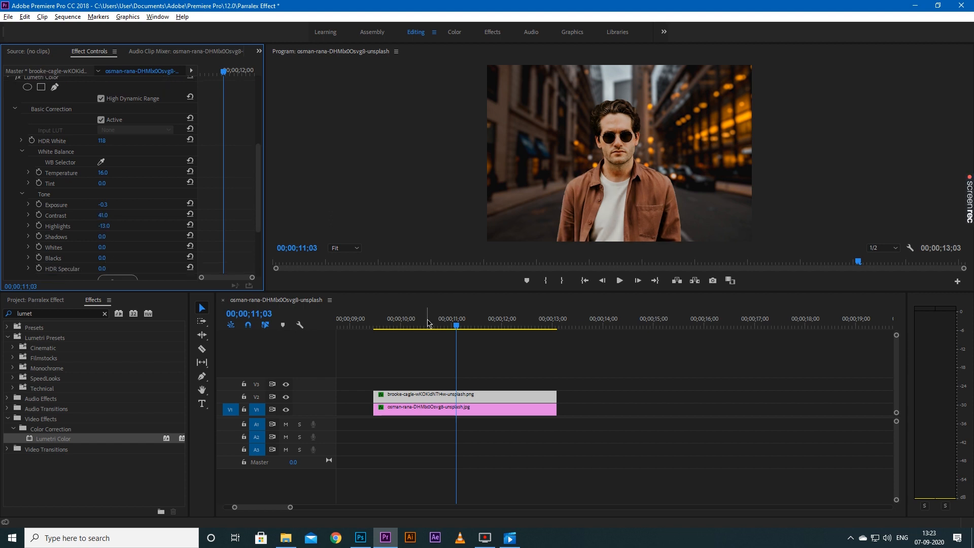
Set the man clip's HDR Specular to 15 and Whites to -15 while viewing the frame at 00;00;10;21
drag(428, 322, 436, 325)
scroll(107, 243, down, 2)
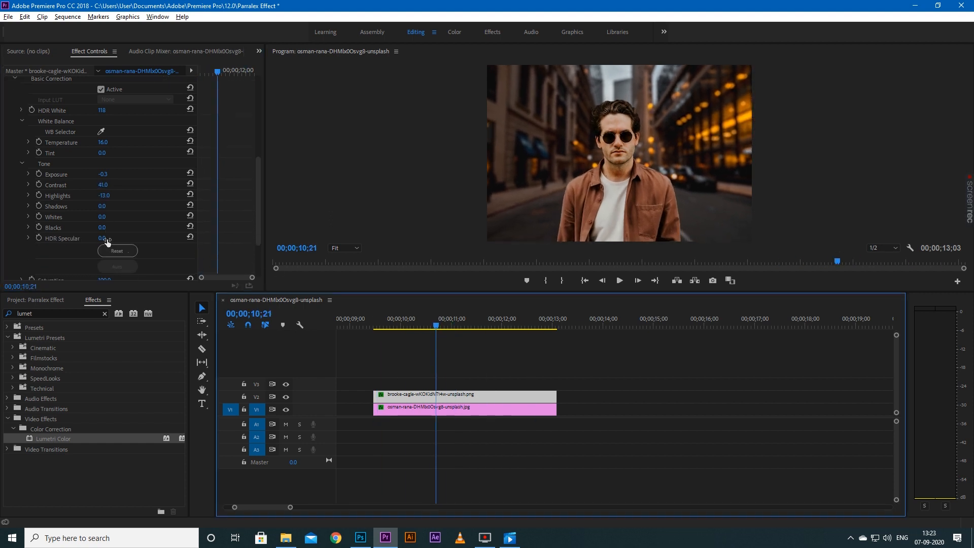
drag(107, 239, 91, 217)
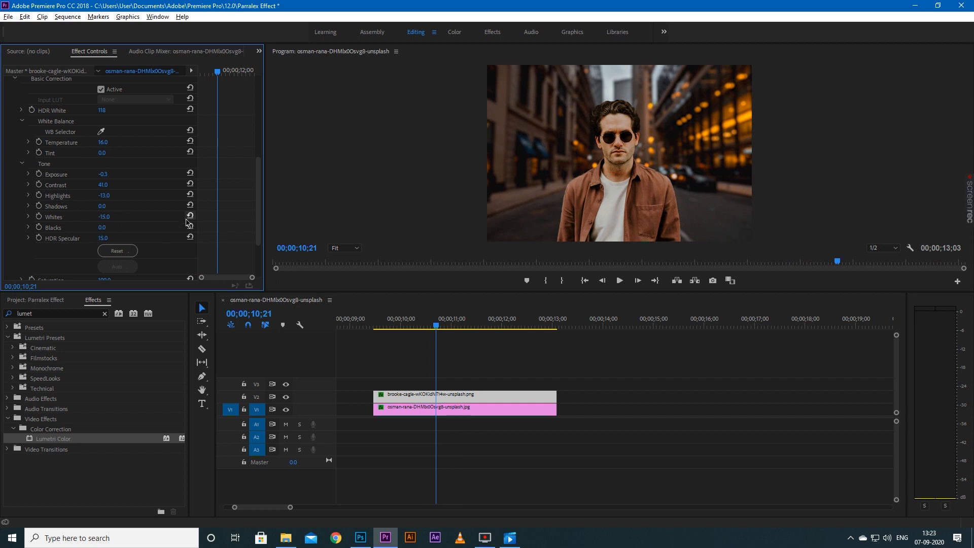
Set the Lumetri saturation of the man's clip to 85
scroll(167, 226, down, 4)
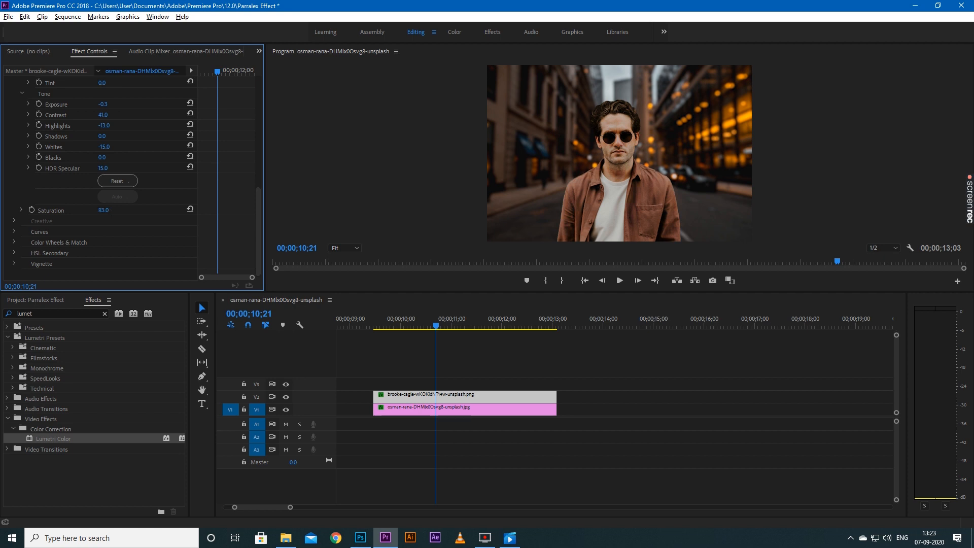
click(111, 210)
text(85)
key(Return)
Scrub through the beginning of the composite to check the graded man against the street, and return to 00;00;09;14
click(381, 325)
drag(382, 325, 405, 330)
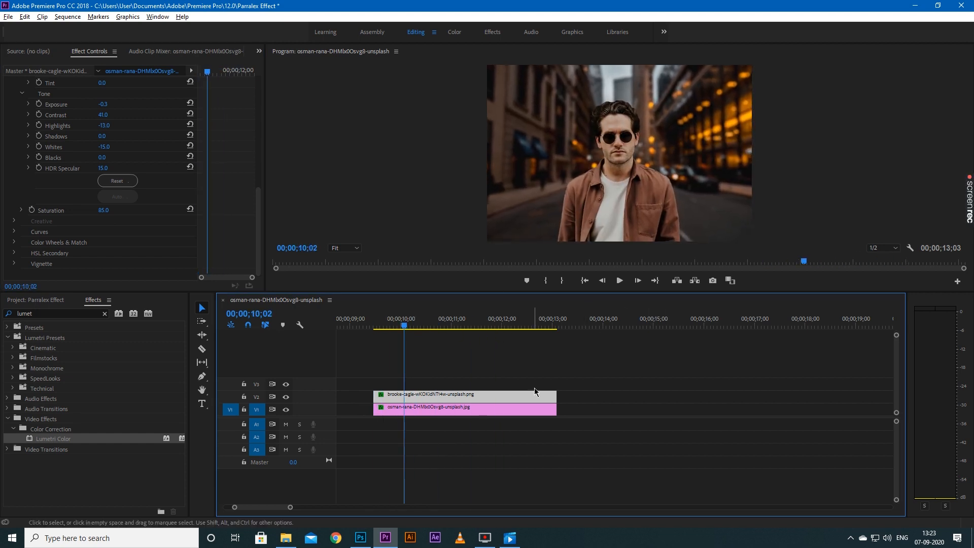
scroll(534, 387, up, 3)
key(Up)
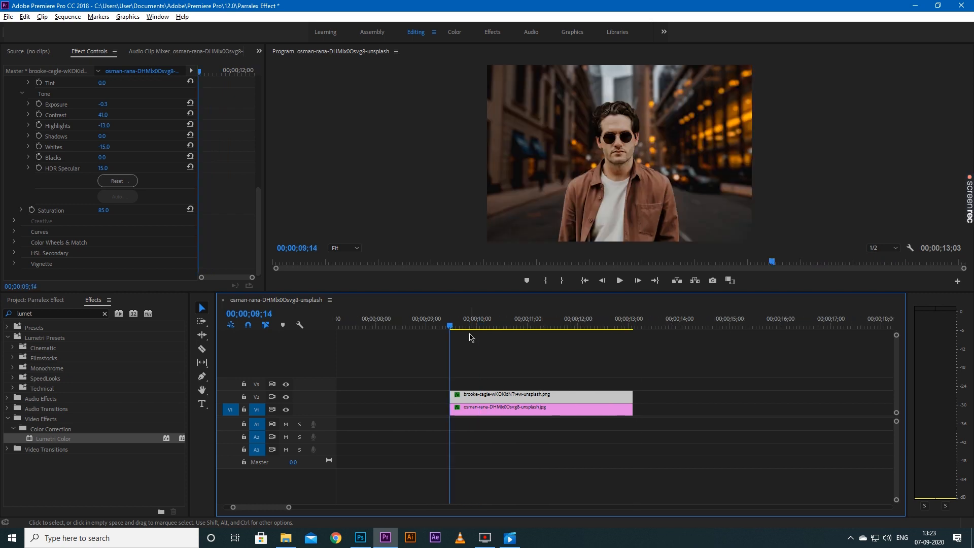
Export the range from 00;00;09;14 to 00;00;13;03 as an H.264 video named Parallex Effect in the Desktop folder Parallex Effect
key(ctrl+m)
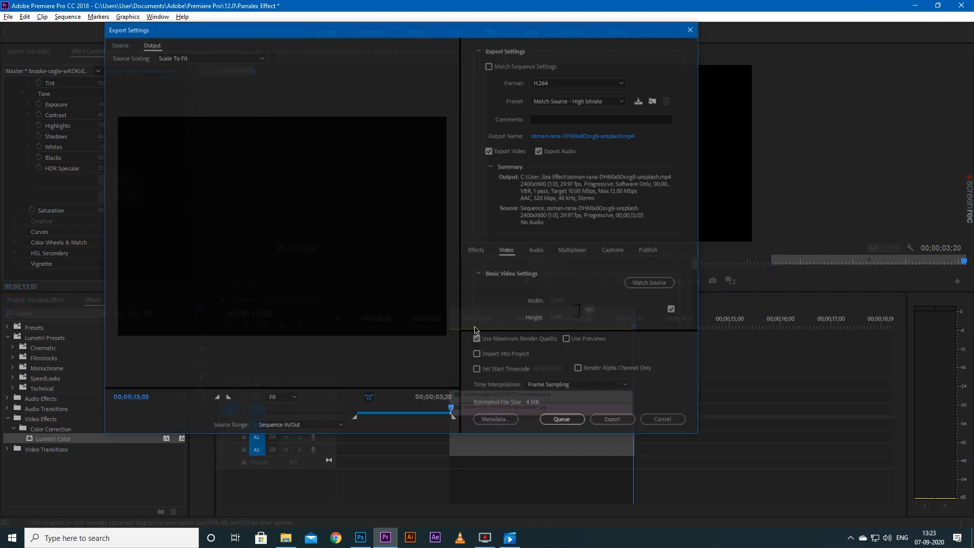
click(570, 137)
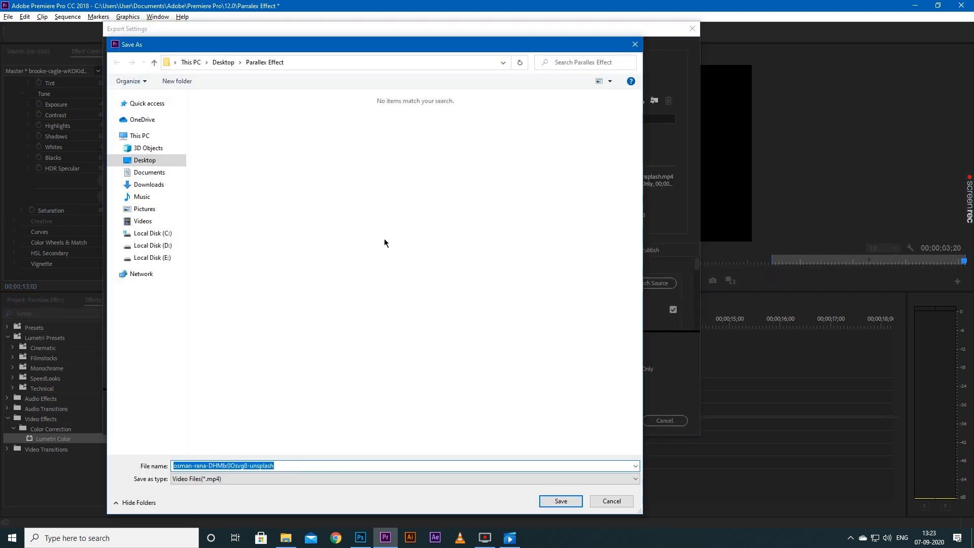
text(Parr)
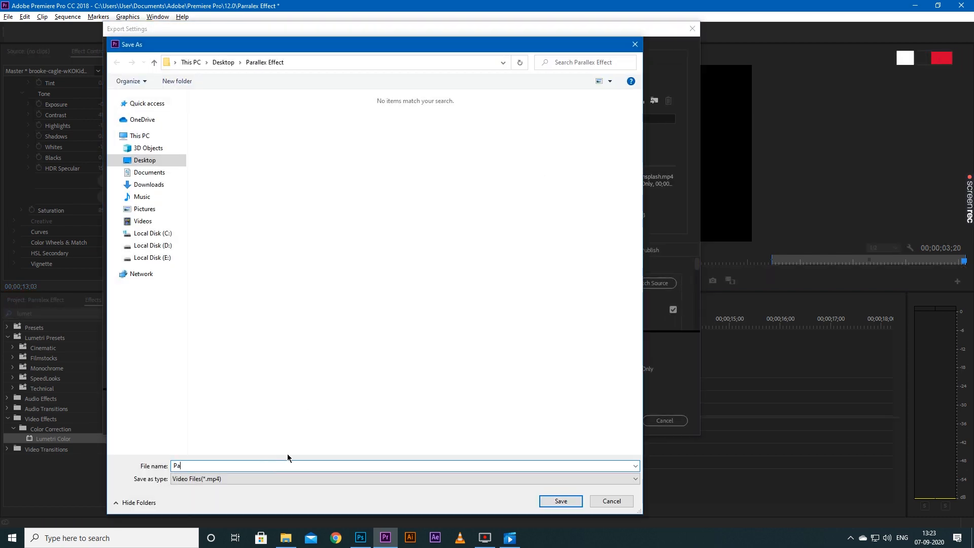
key(BackSpace)
key(BackSpace)
text(raalex)
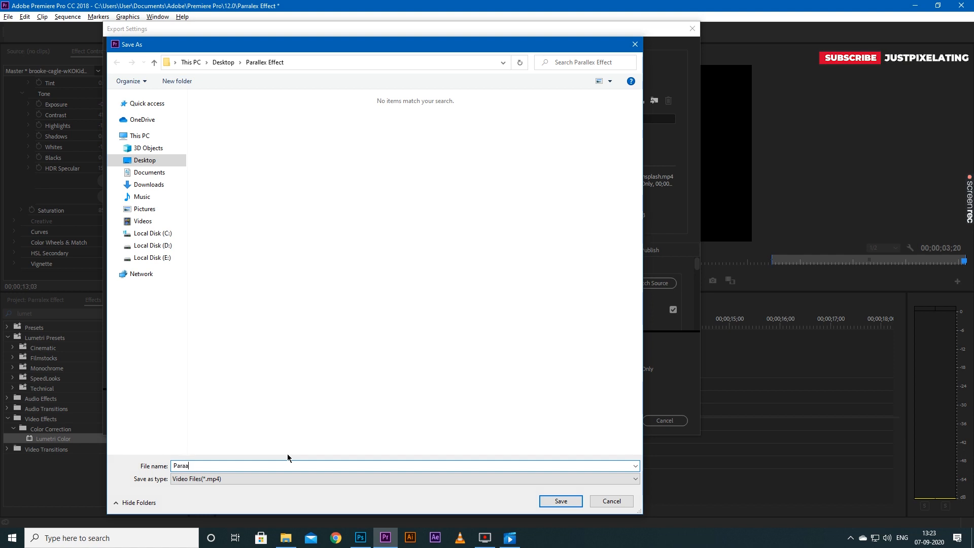
key(BackSpace)
key(BackSpace)
key(BackSpace)
key(BackSpace)
key(BackSpace)
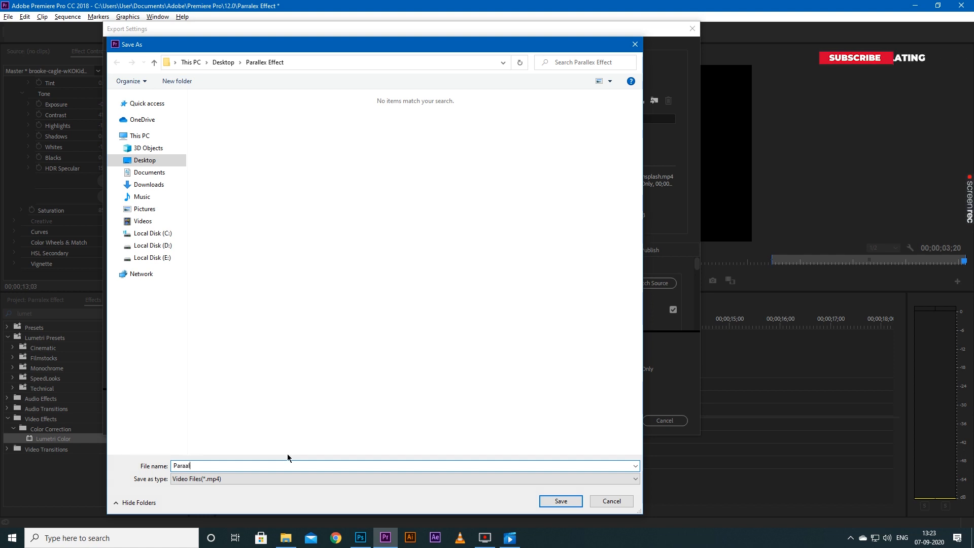
text(llex )
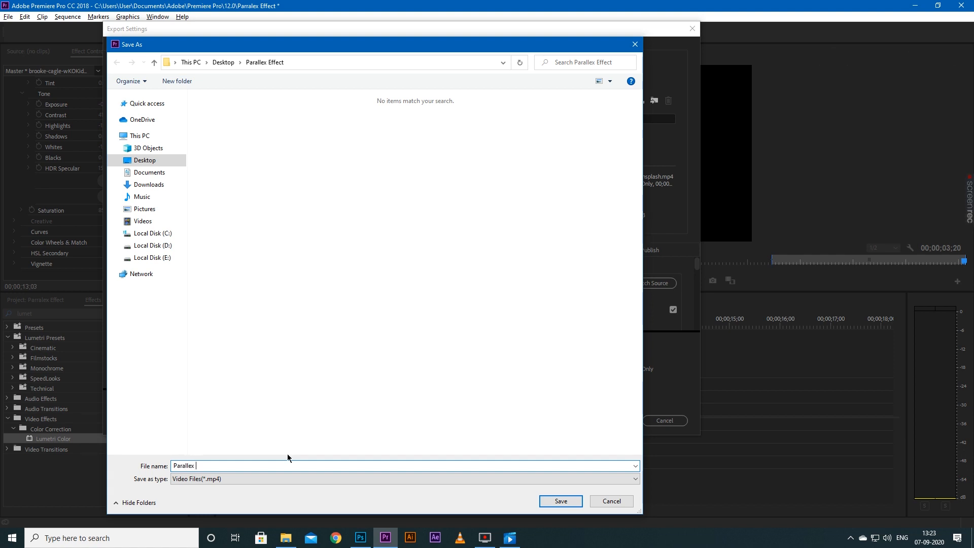
text(Effect)
click(581, 505)
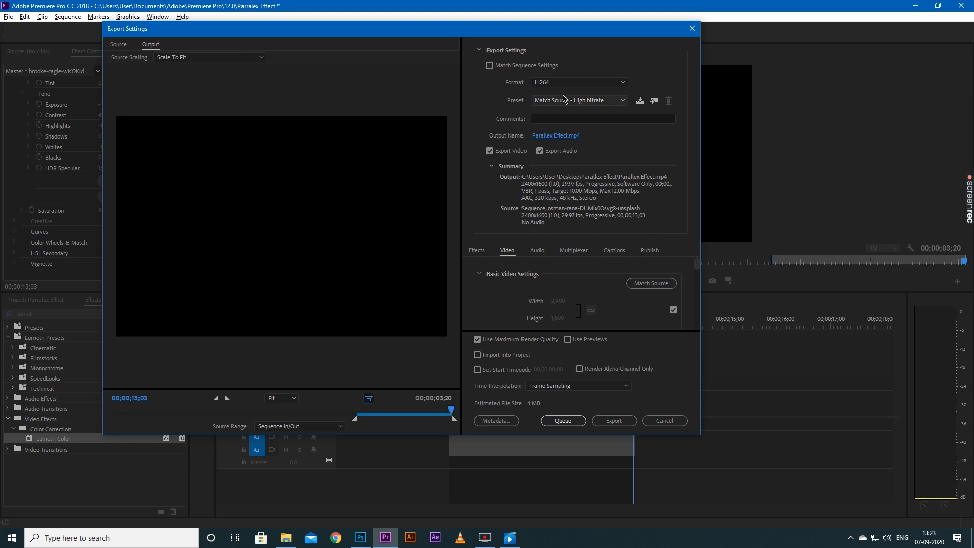
click(614, 421)
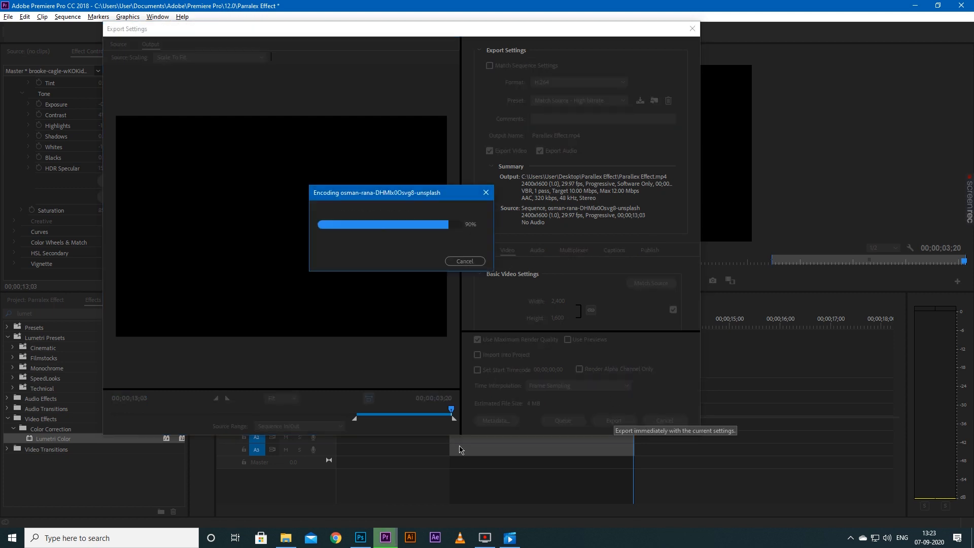
Switch to the Parallex Effect folder in File Explorer and play the exported Parallex Effect video
mouse_move(292, 542)
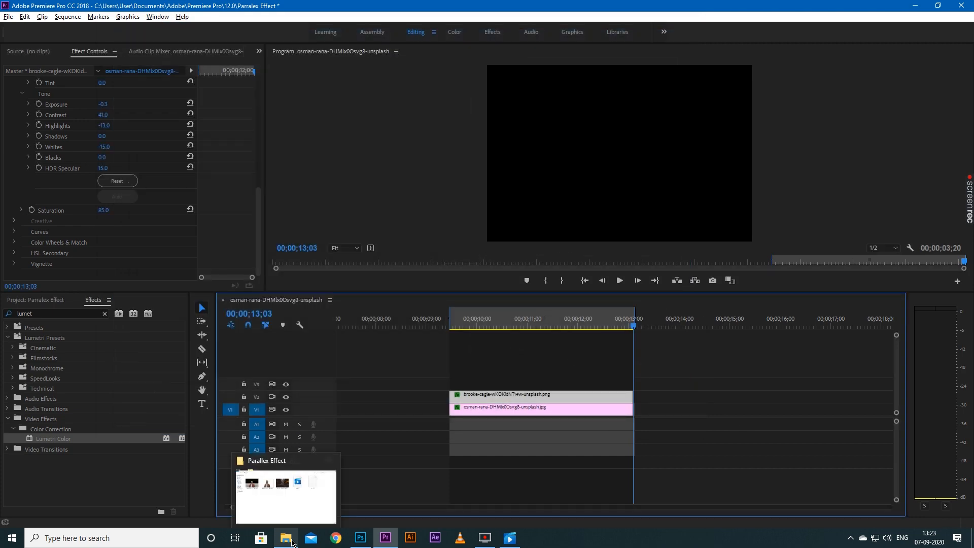
click(290, 507)
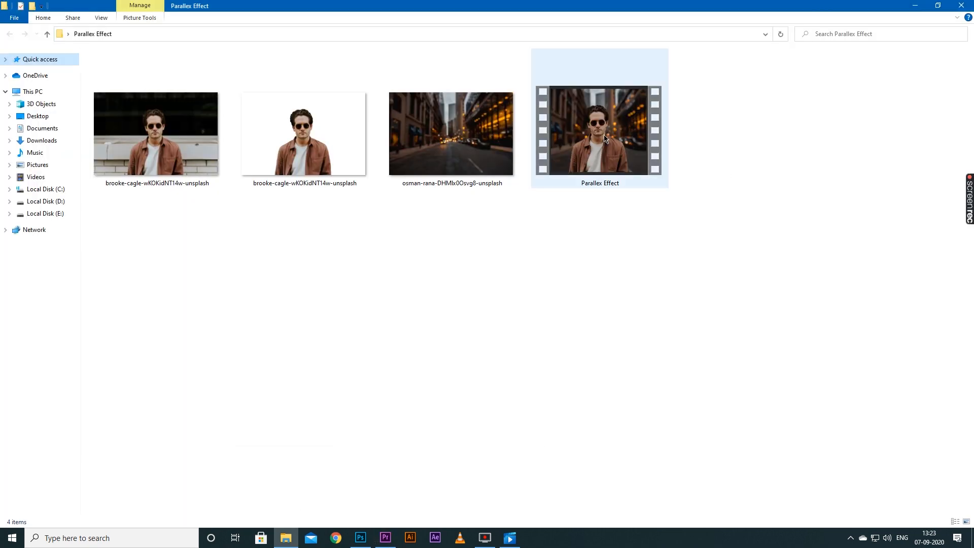
double_click(605, 139)
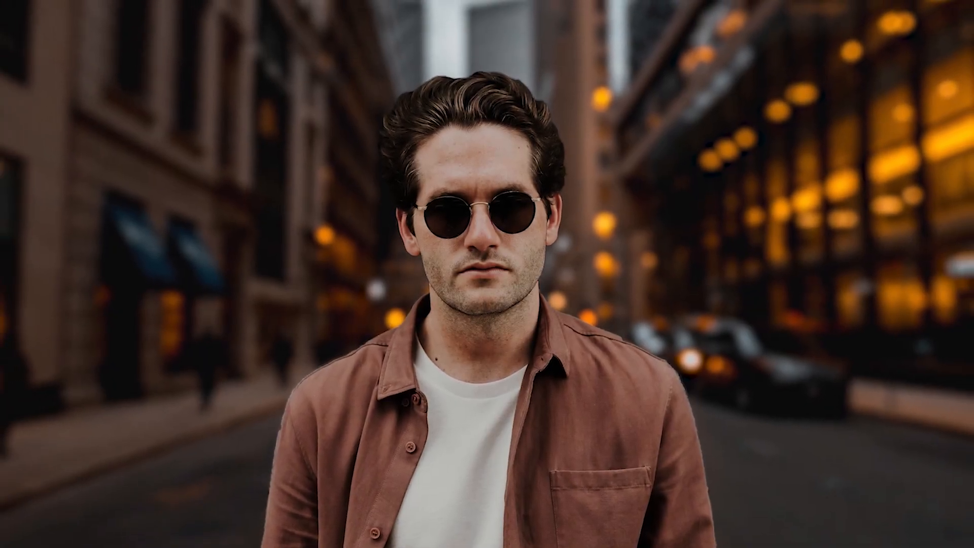